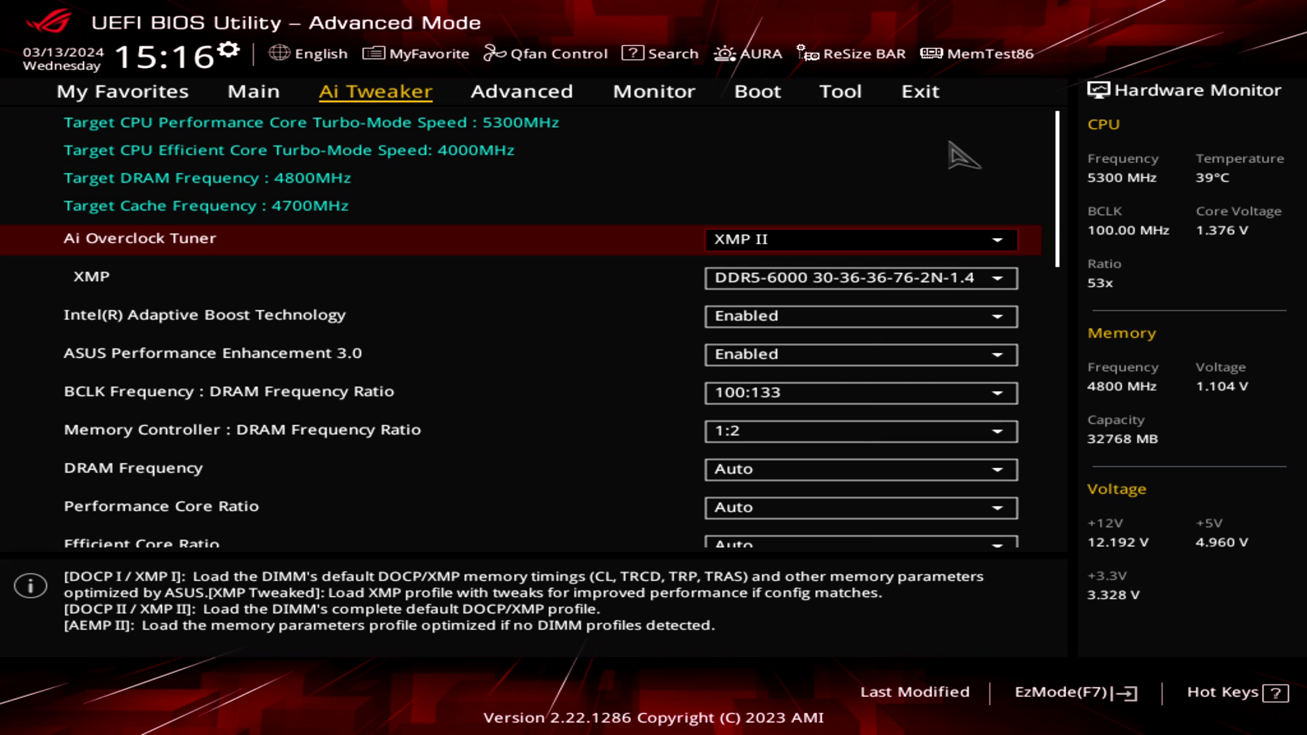
key(Down)
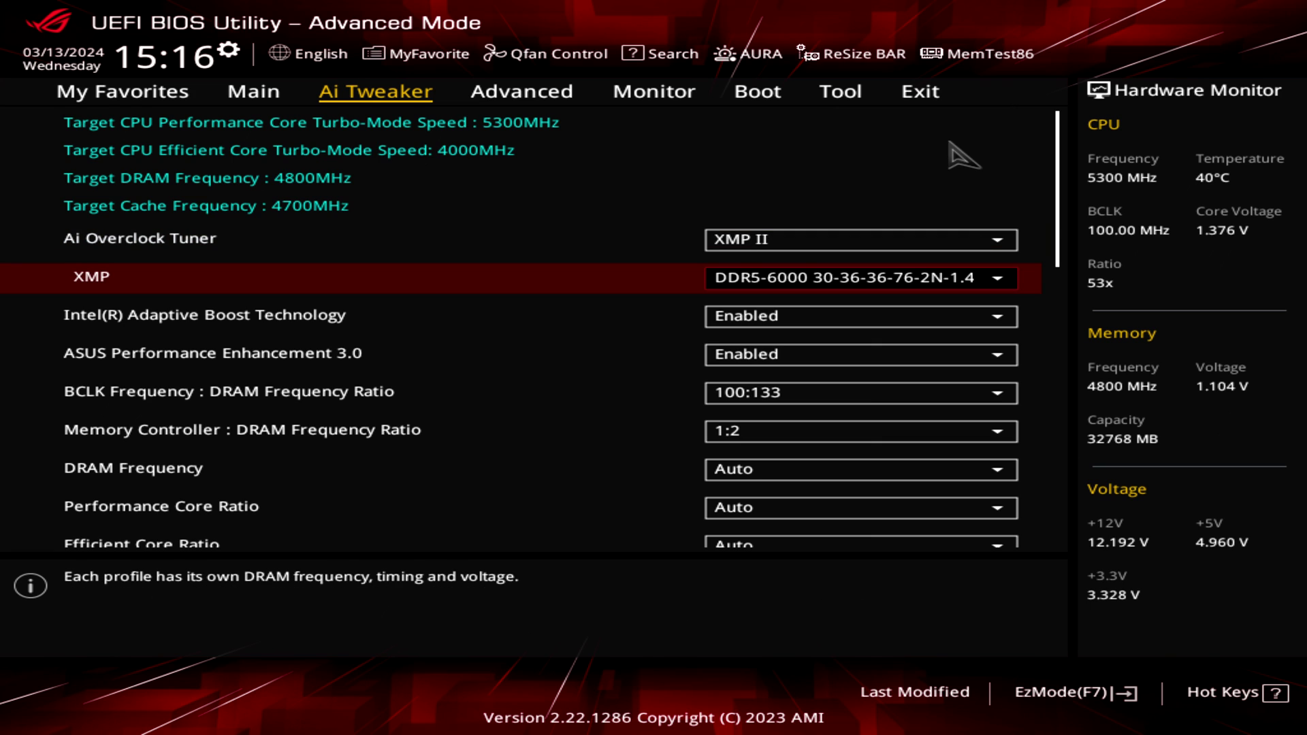
key(Up)
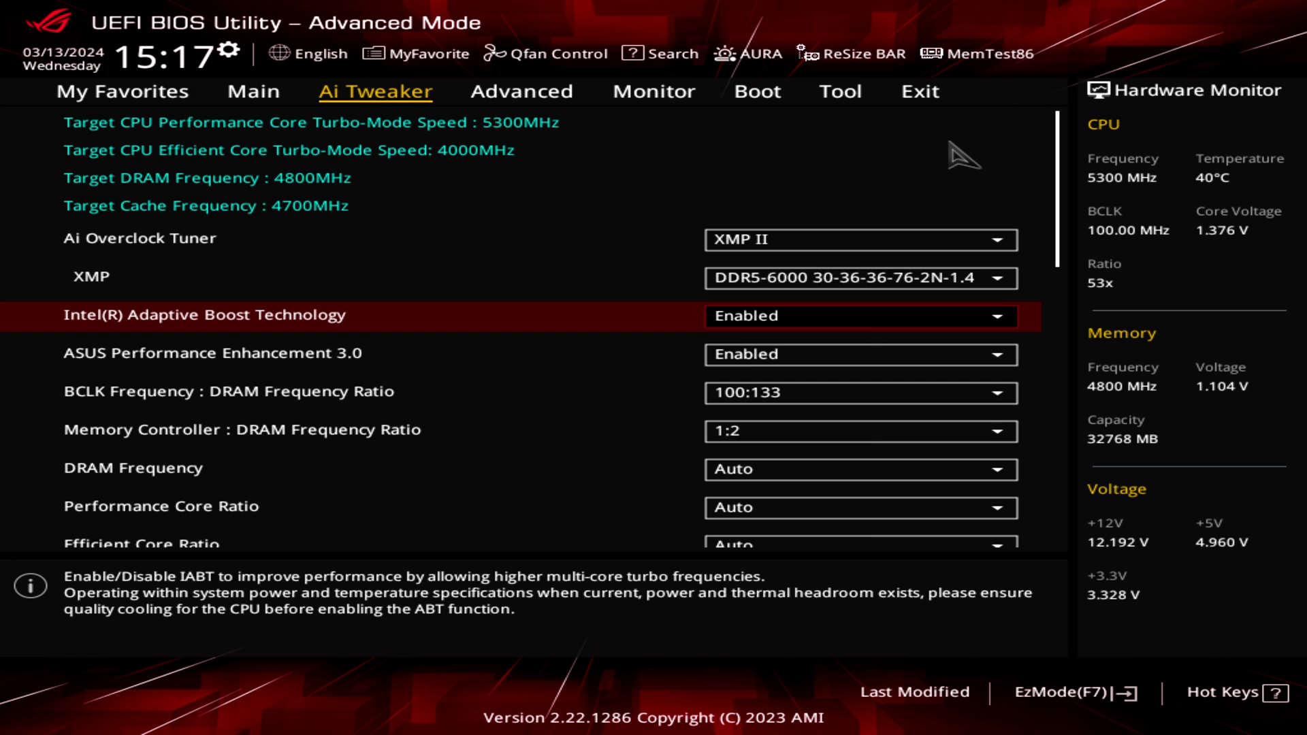
key(Down)
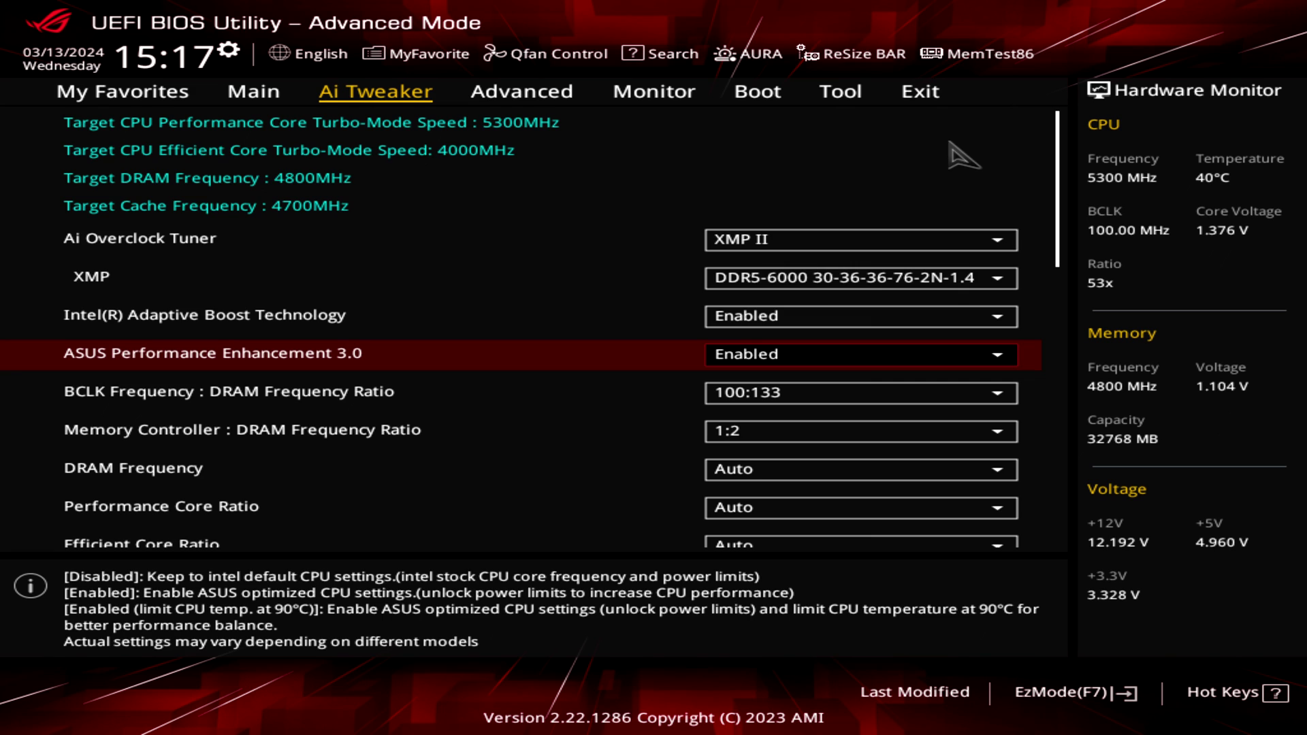
key(Return)
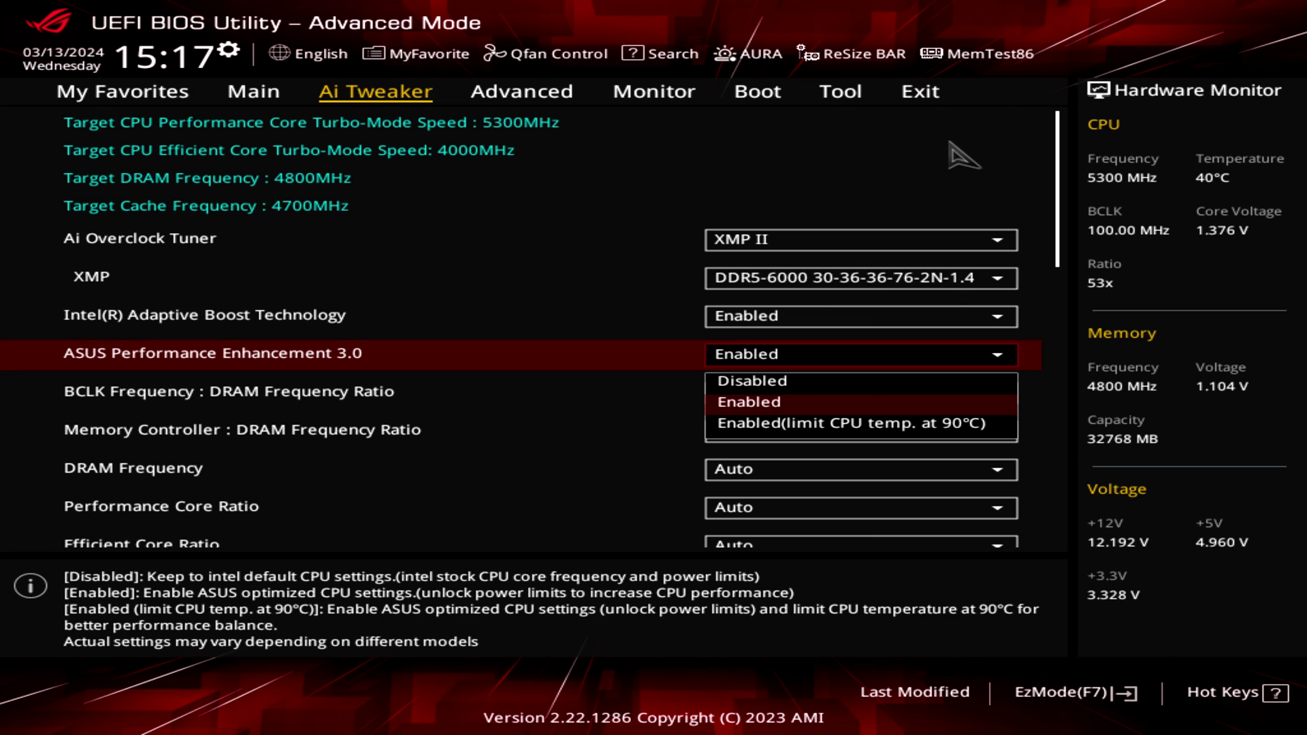
key(Return)
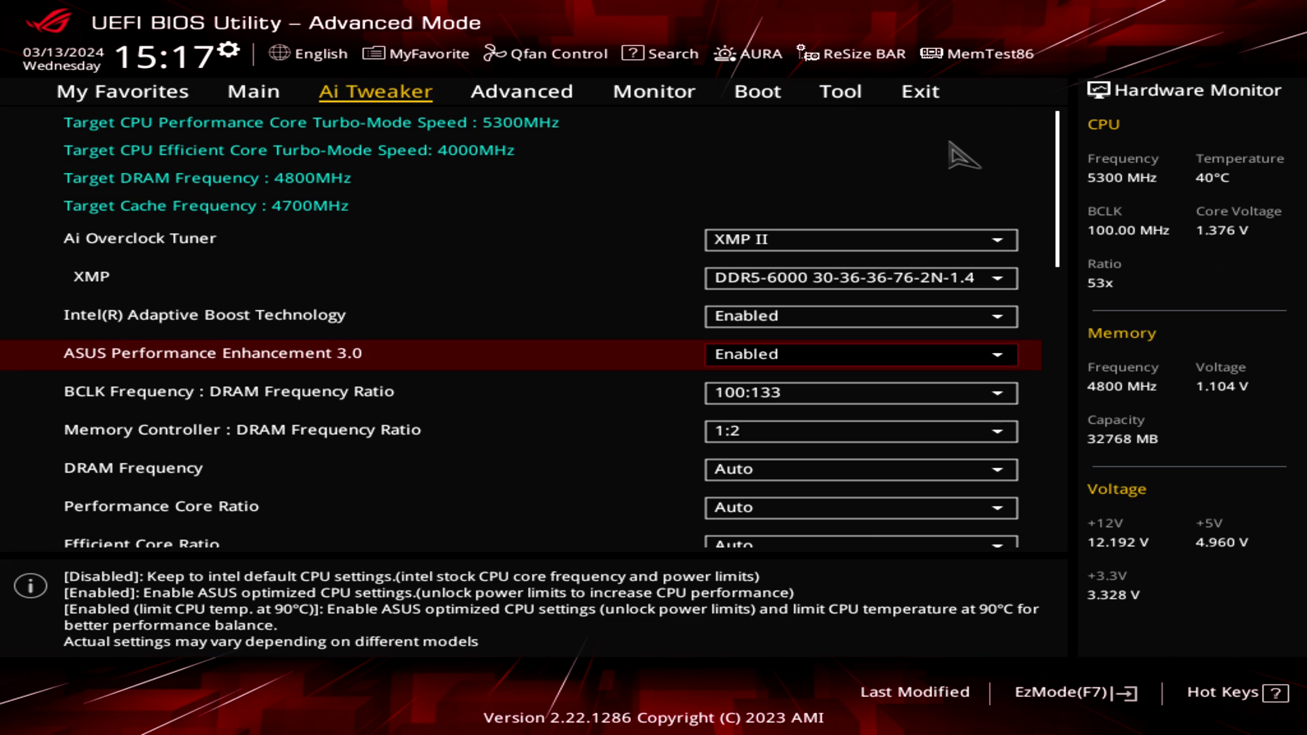
key(Return)
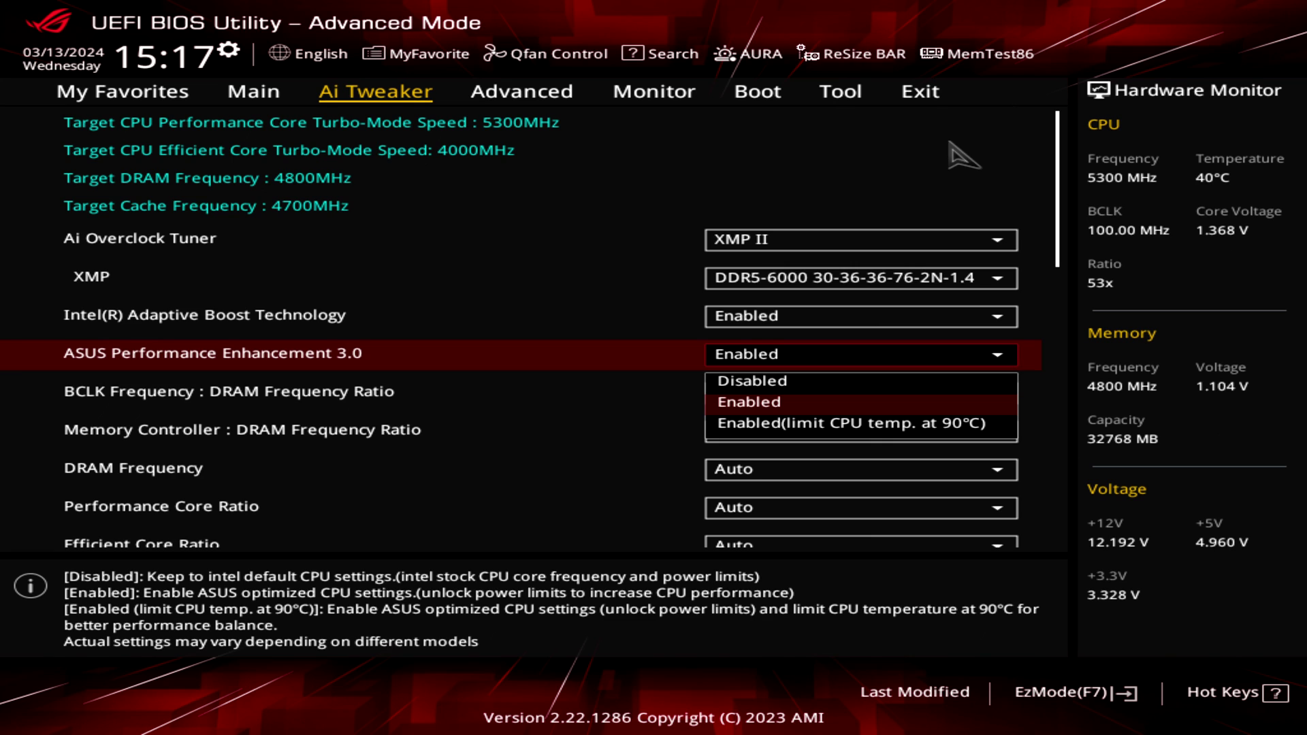
key(Up)
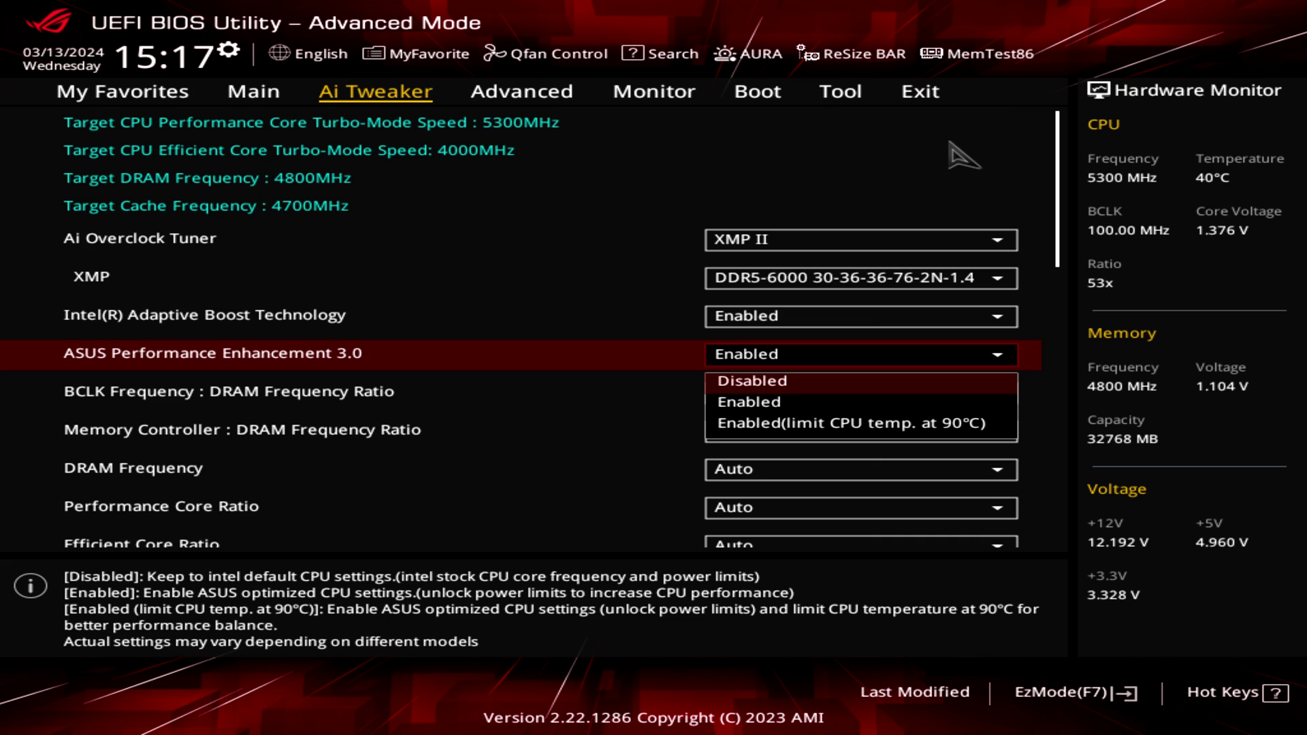
key(Down)
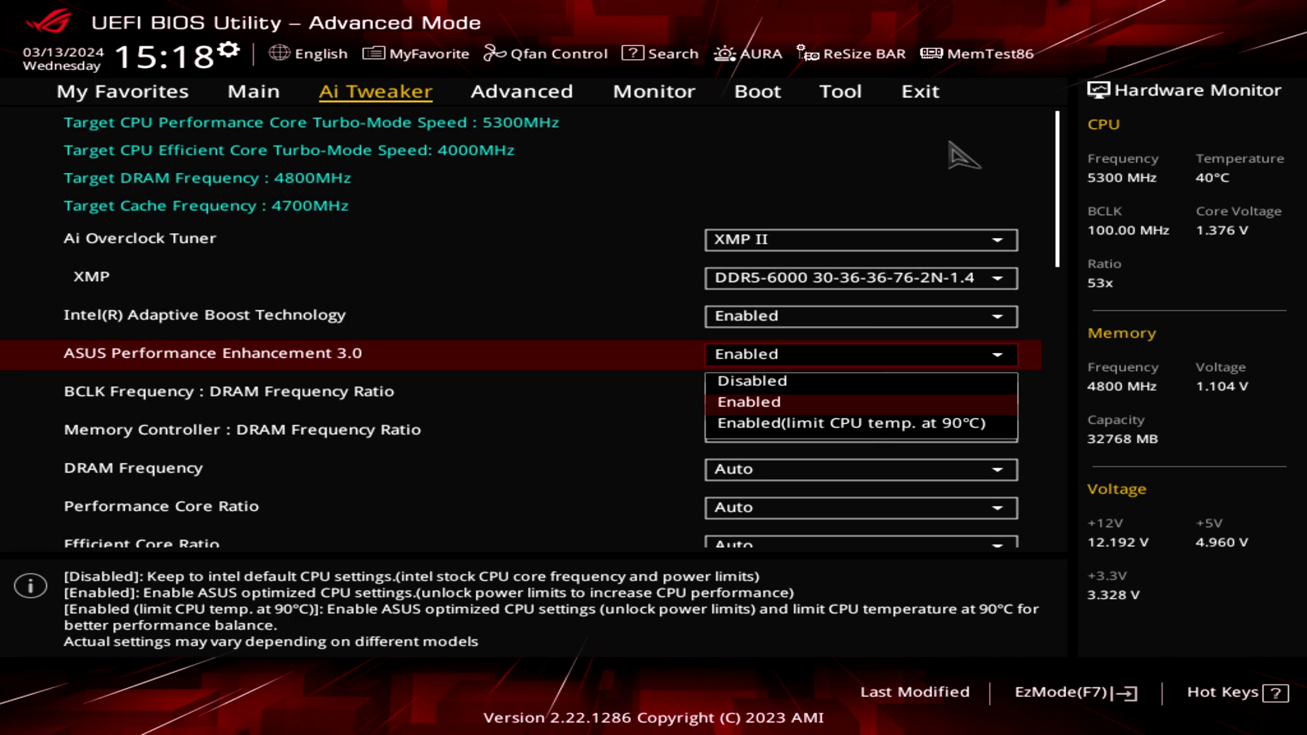
key(Escape)
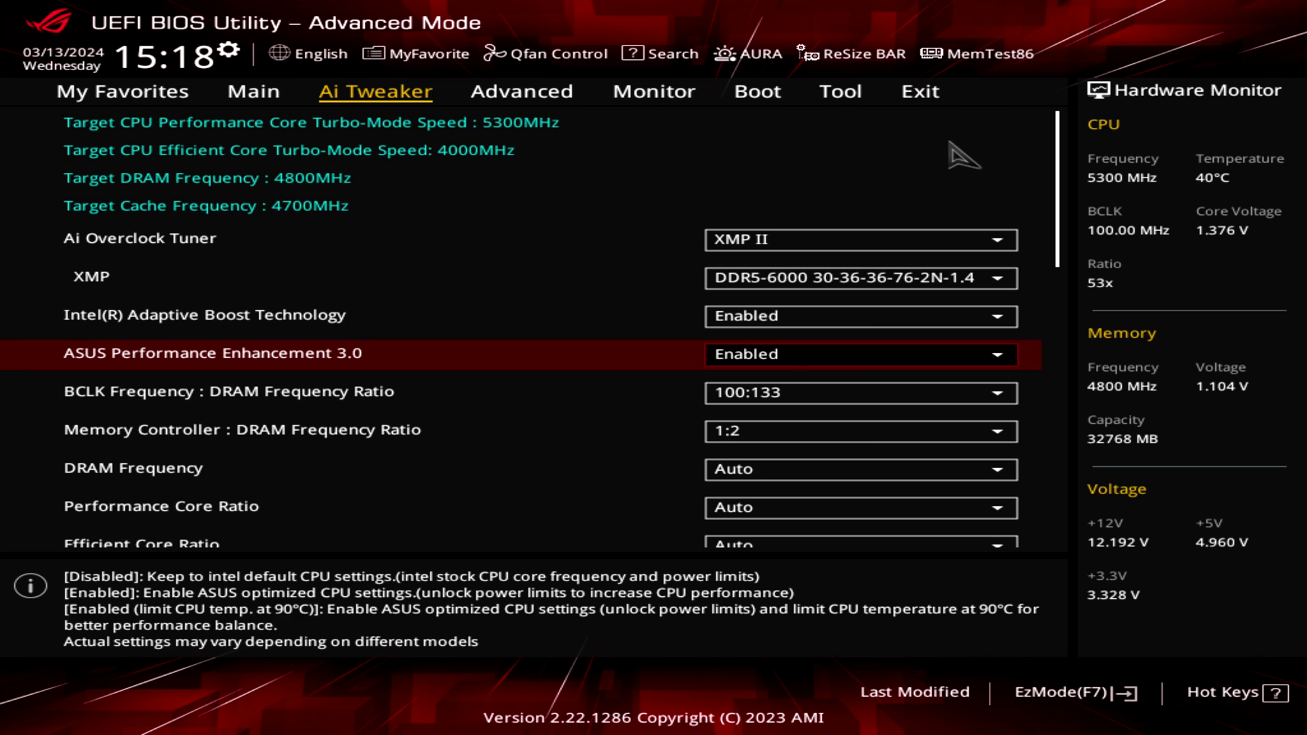
Step: Try Sync All Cores for Performance Core Ratio, then revert it to Auto
key(Down)
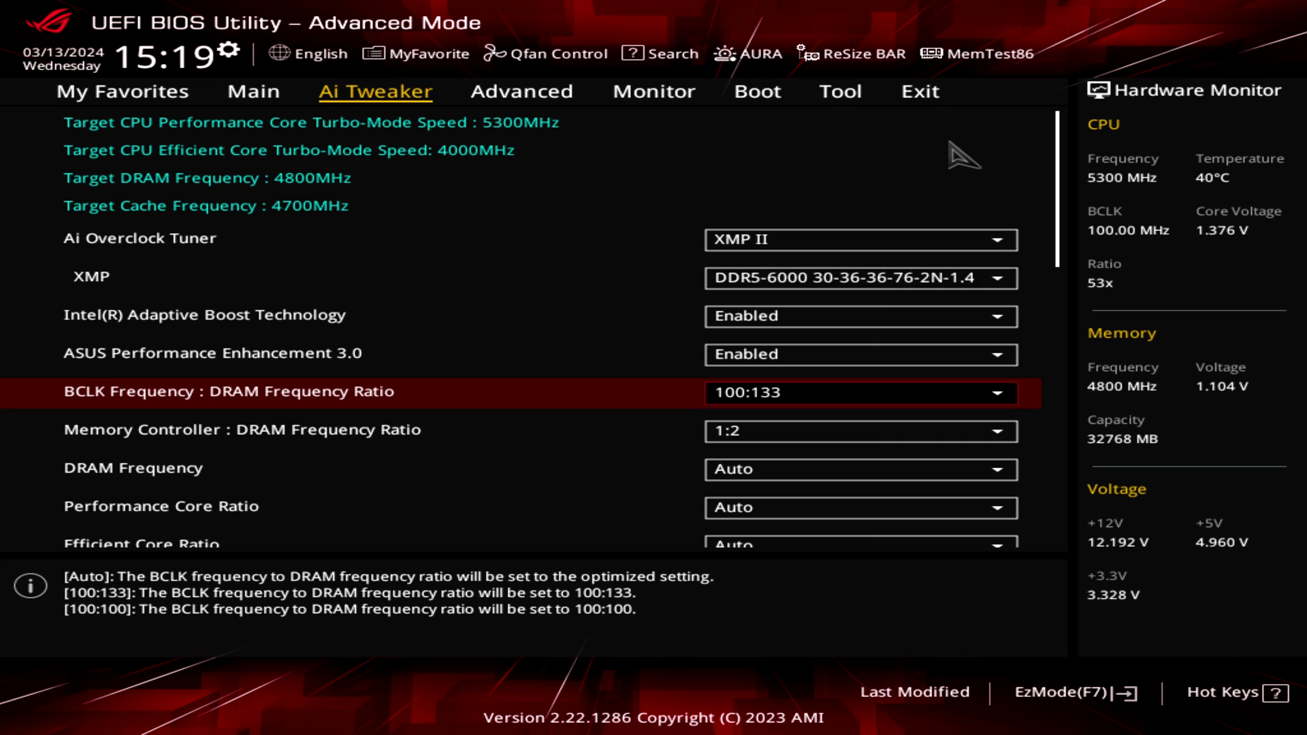
key(Down)
key(Down)
key(Down)
key(Down)
key(Up)
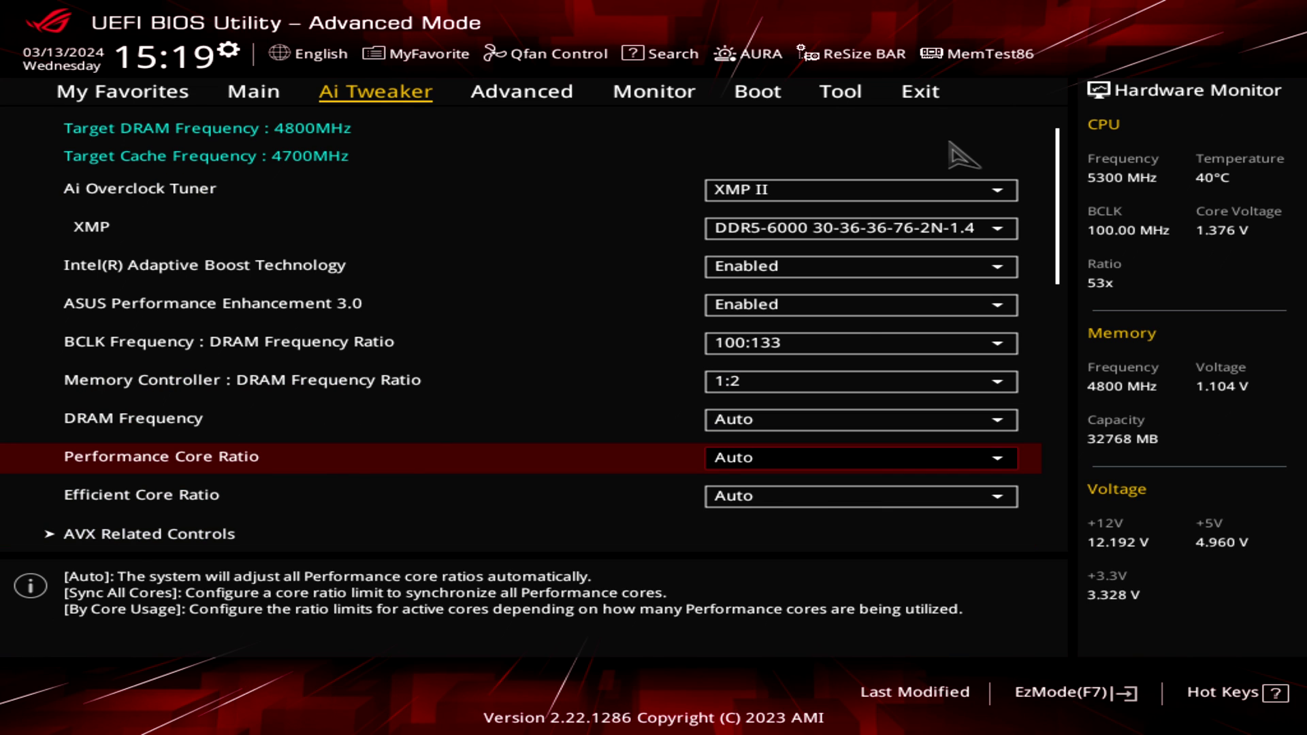
key(Return)
key(Down)
key(Return)
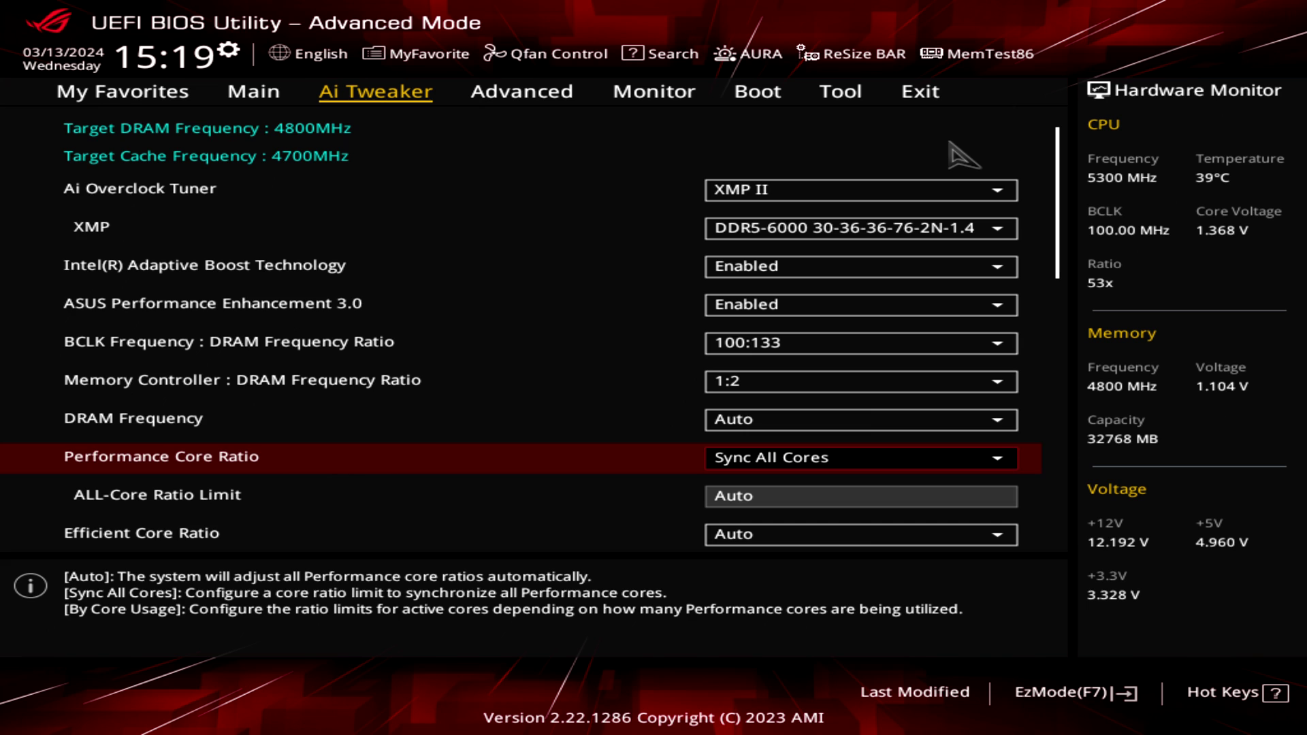
key(Return)
key(Up)
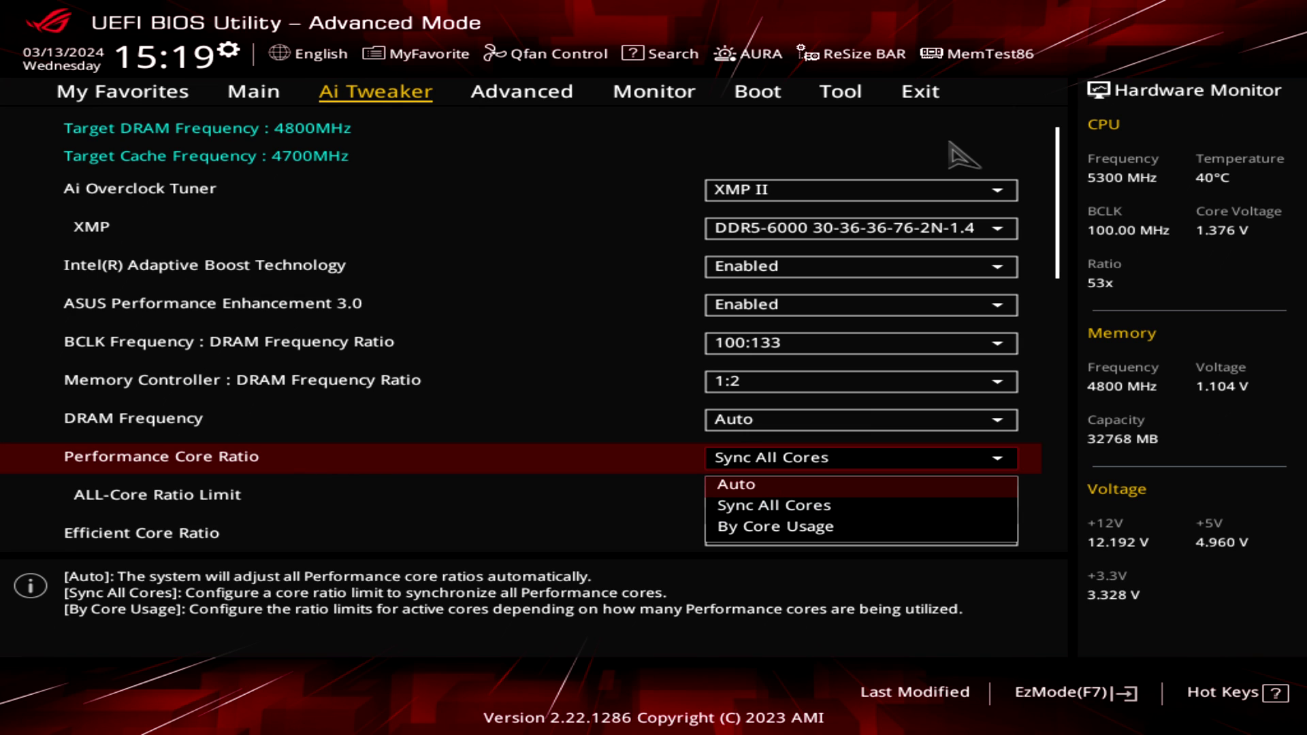
key(Return)
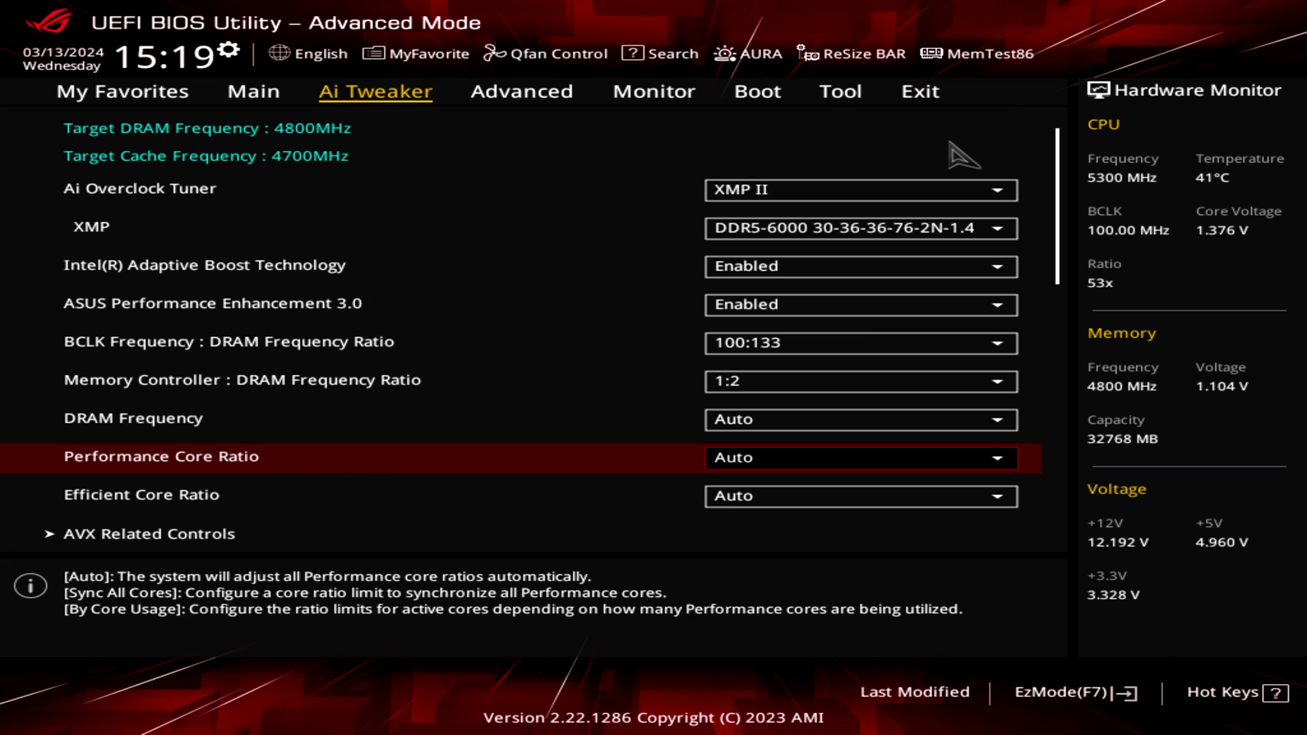
Step: Set Performance Core Ratio to Sync All Cores with an all-core ratio limit of 53
key(Return)
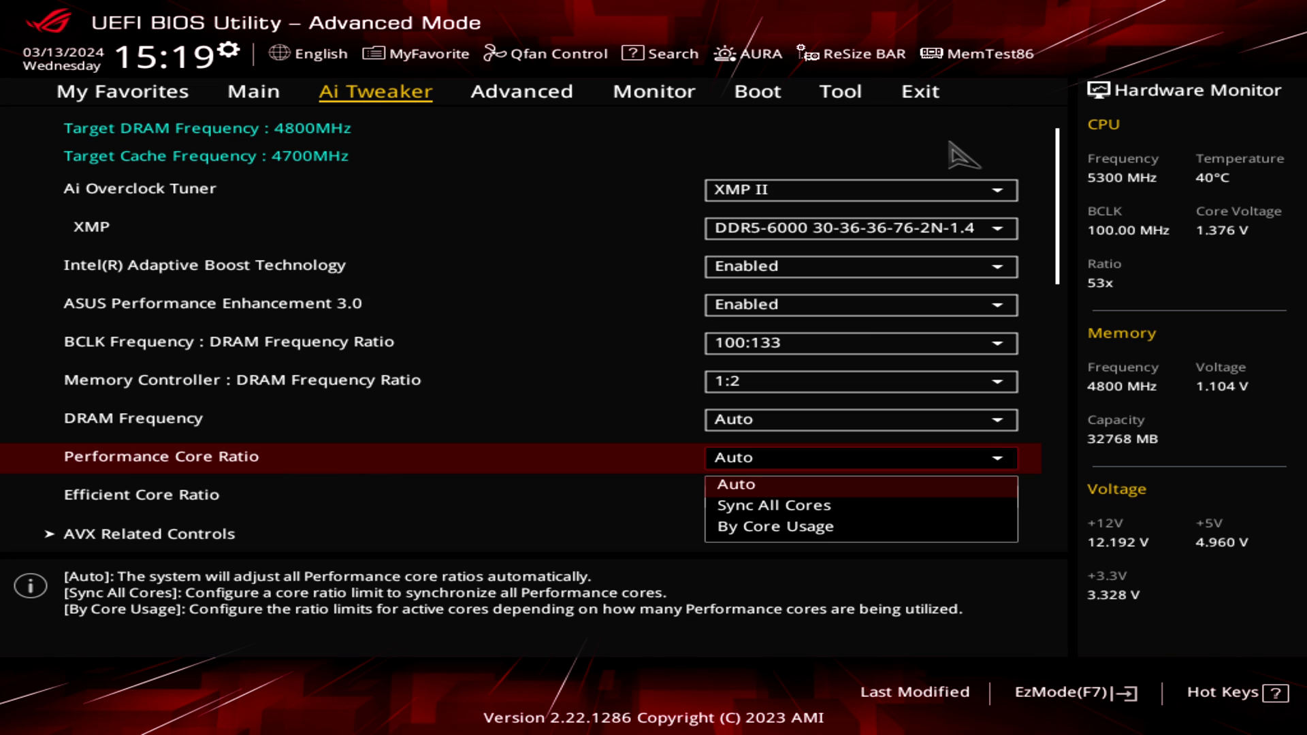
key(Down)
key(Return)
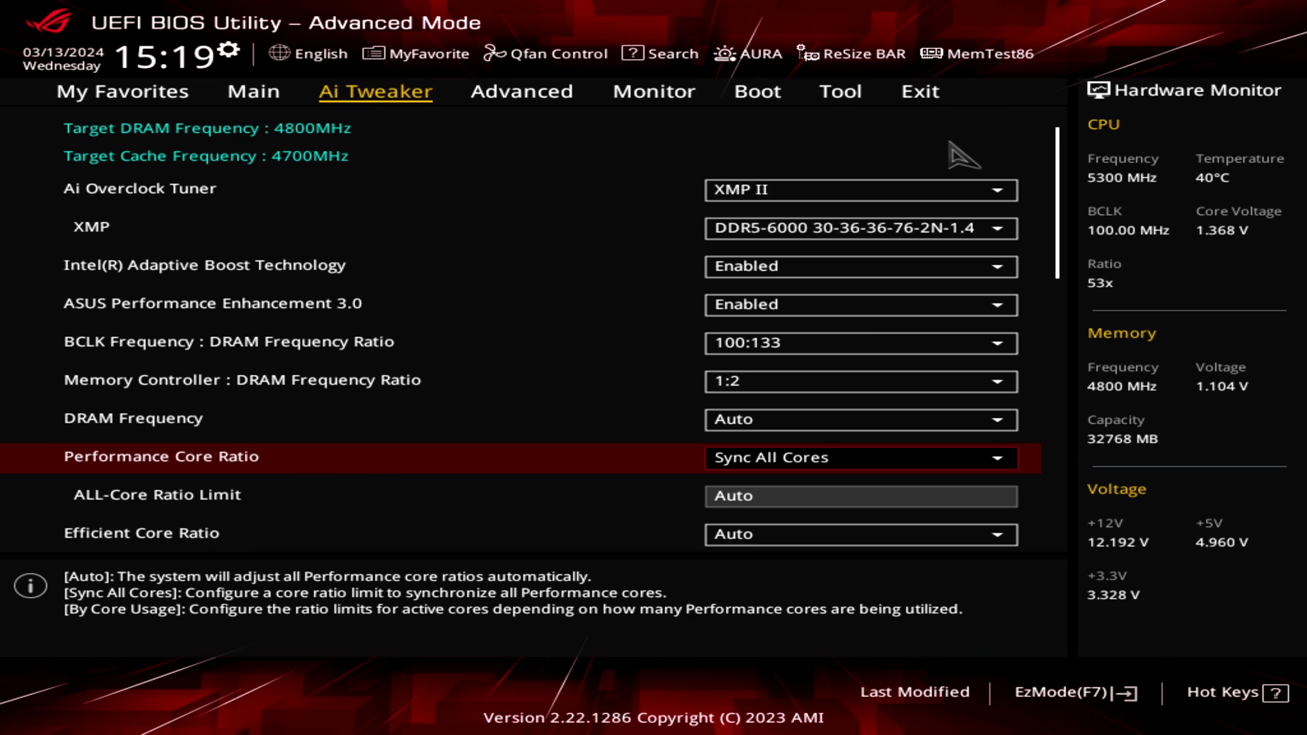
key(Down)
text(53)
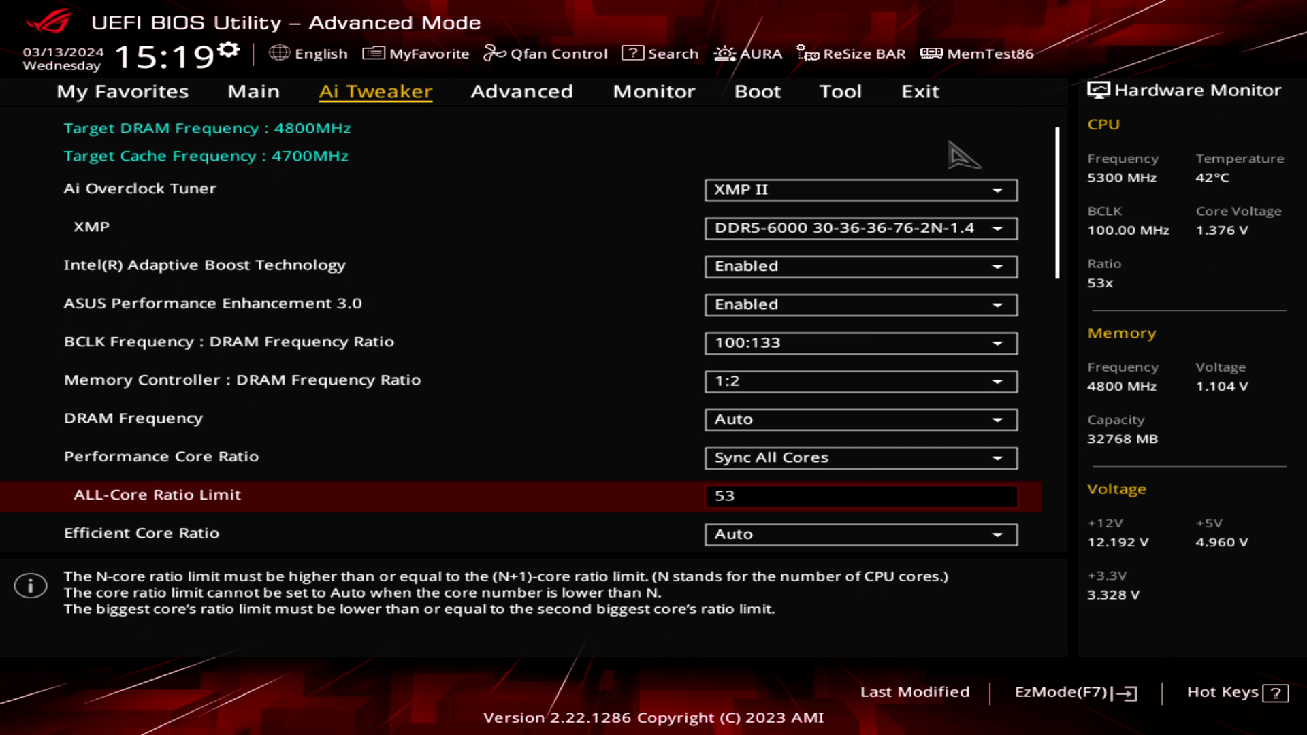
key(Down)
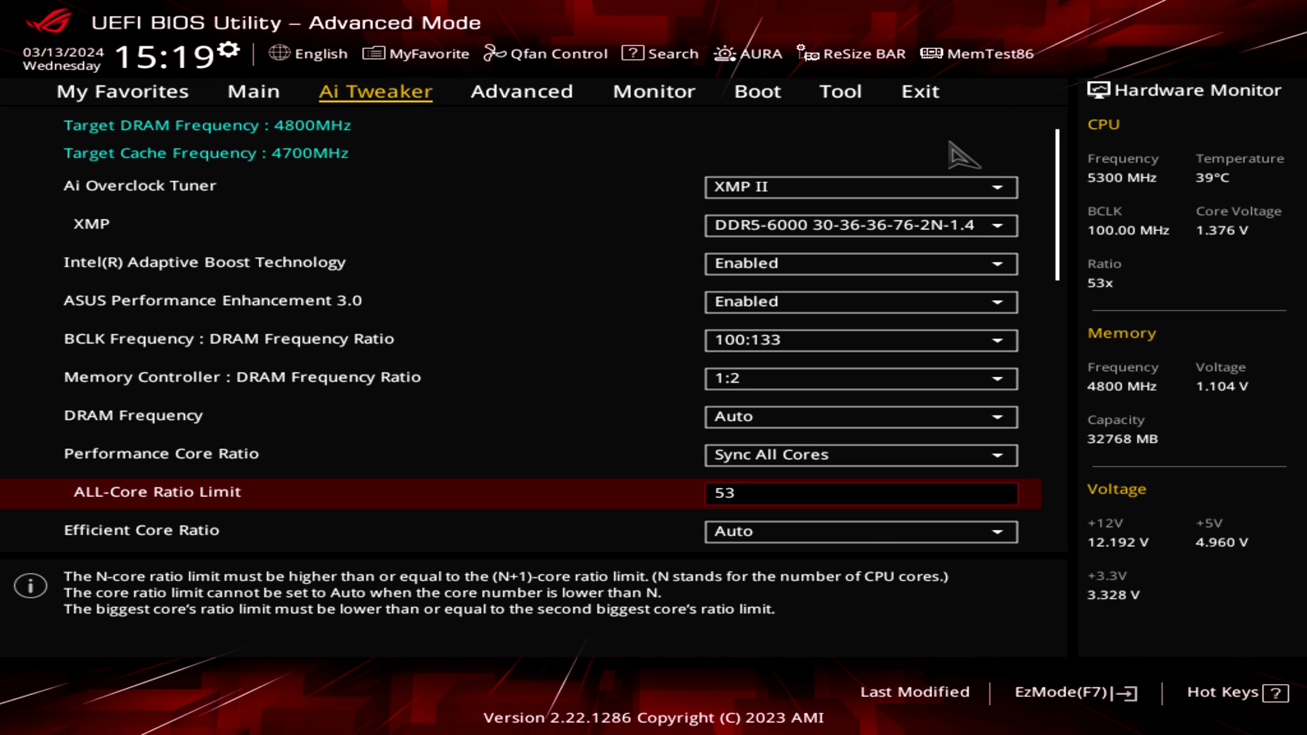
Step: Set Efficient Core Ratio to Sync All Cores with an all-core ratio limit of 40
key(Down)
key(Down)
key(Up)
key(Return)
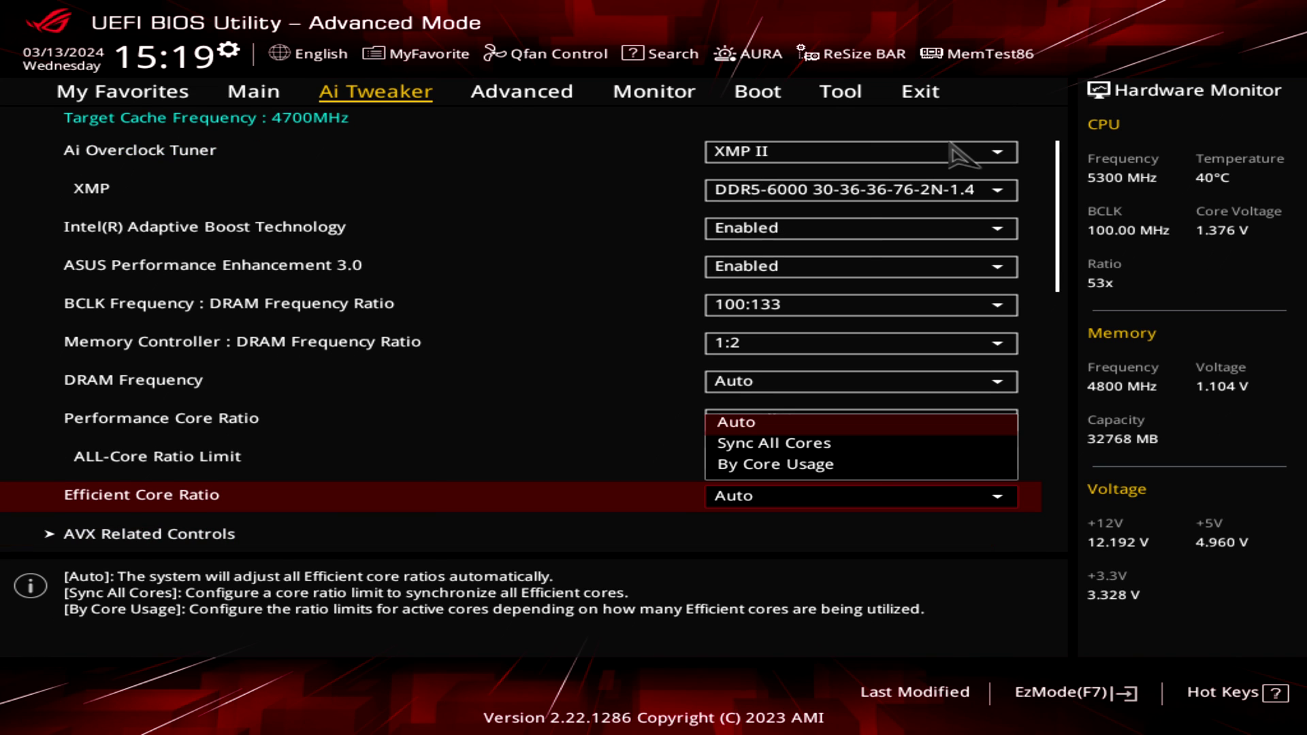
key(Down)
key(Return)
key(Down)
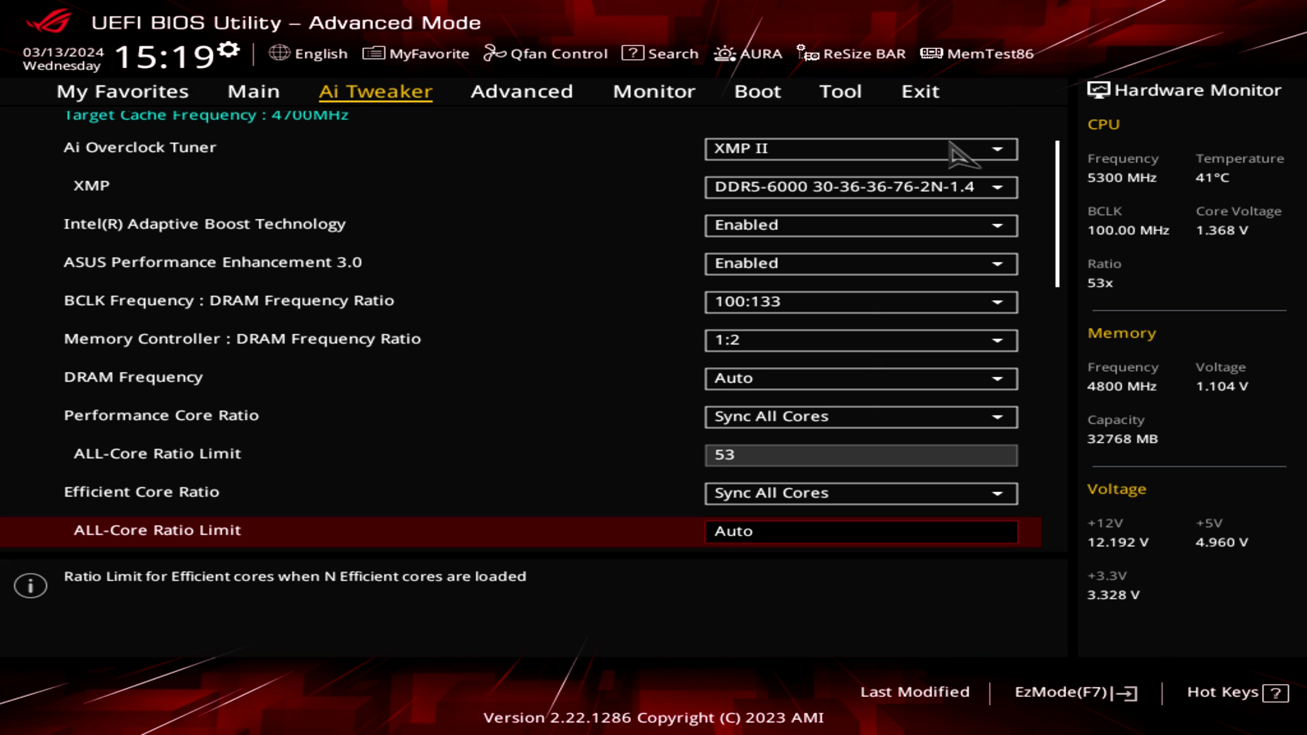
text(40)
key(Down)
key(Down)
key(Down)
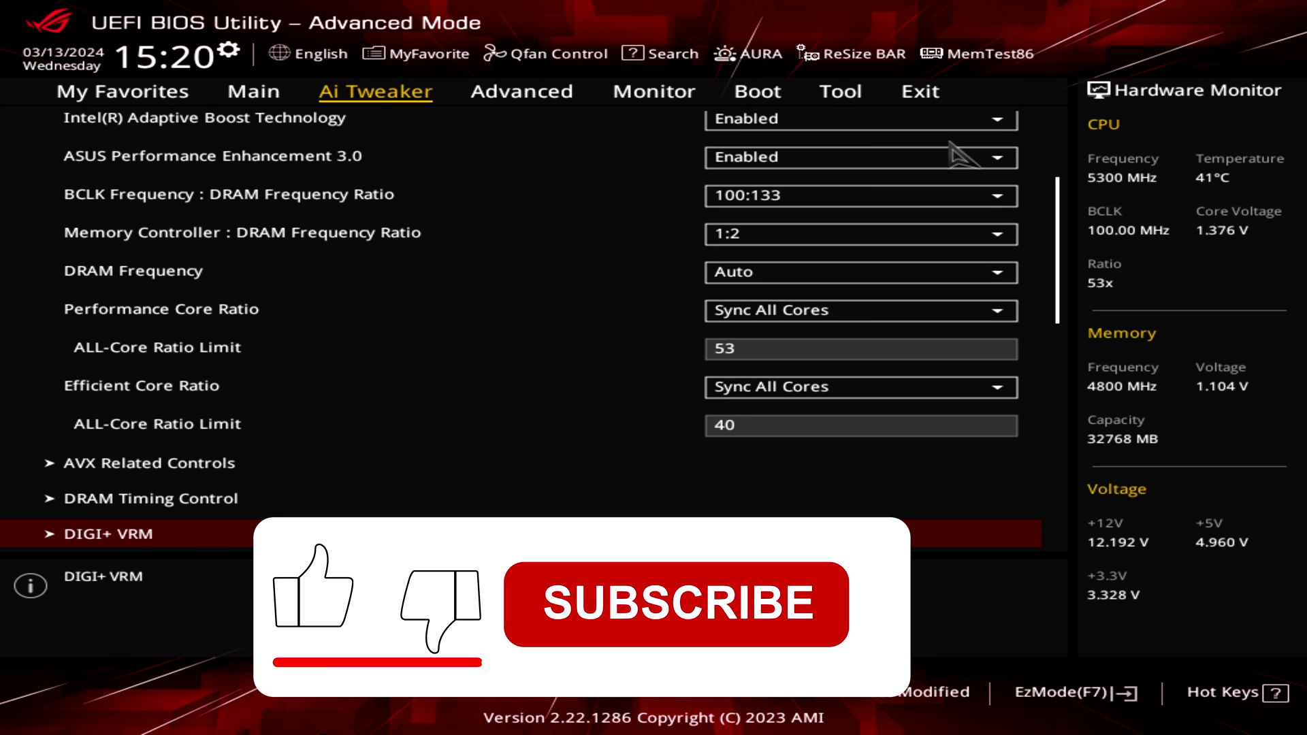
Step: In DIGI+ VRM, keep CPU Load-line Calibration at Level 4
key(Return)
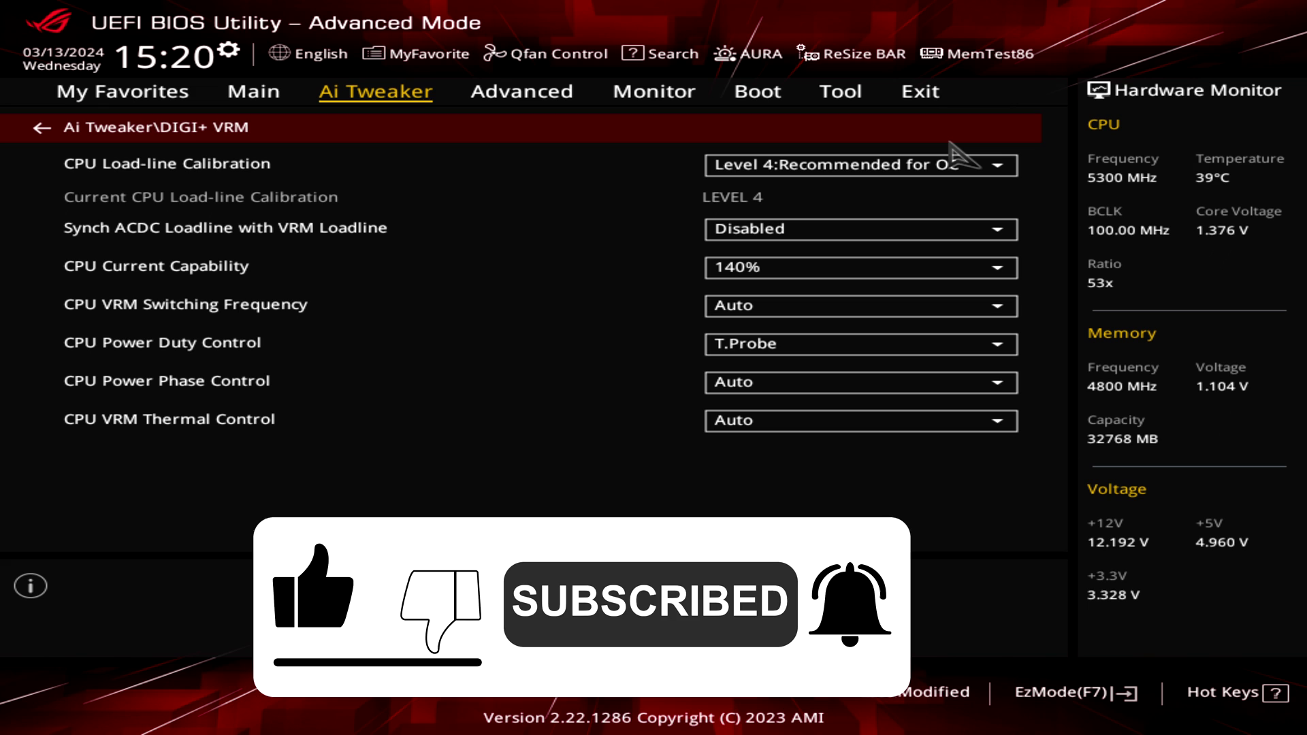
key(Down)
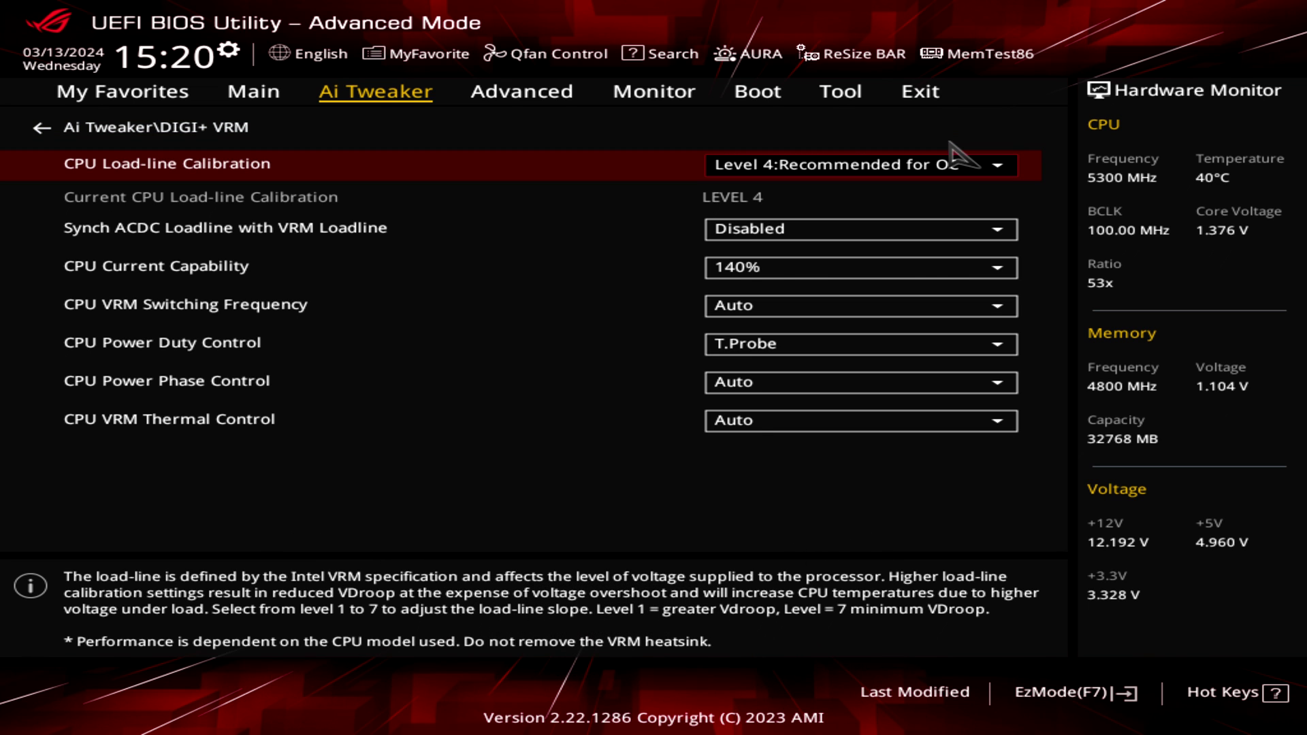
key(Return)
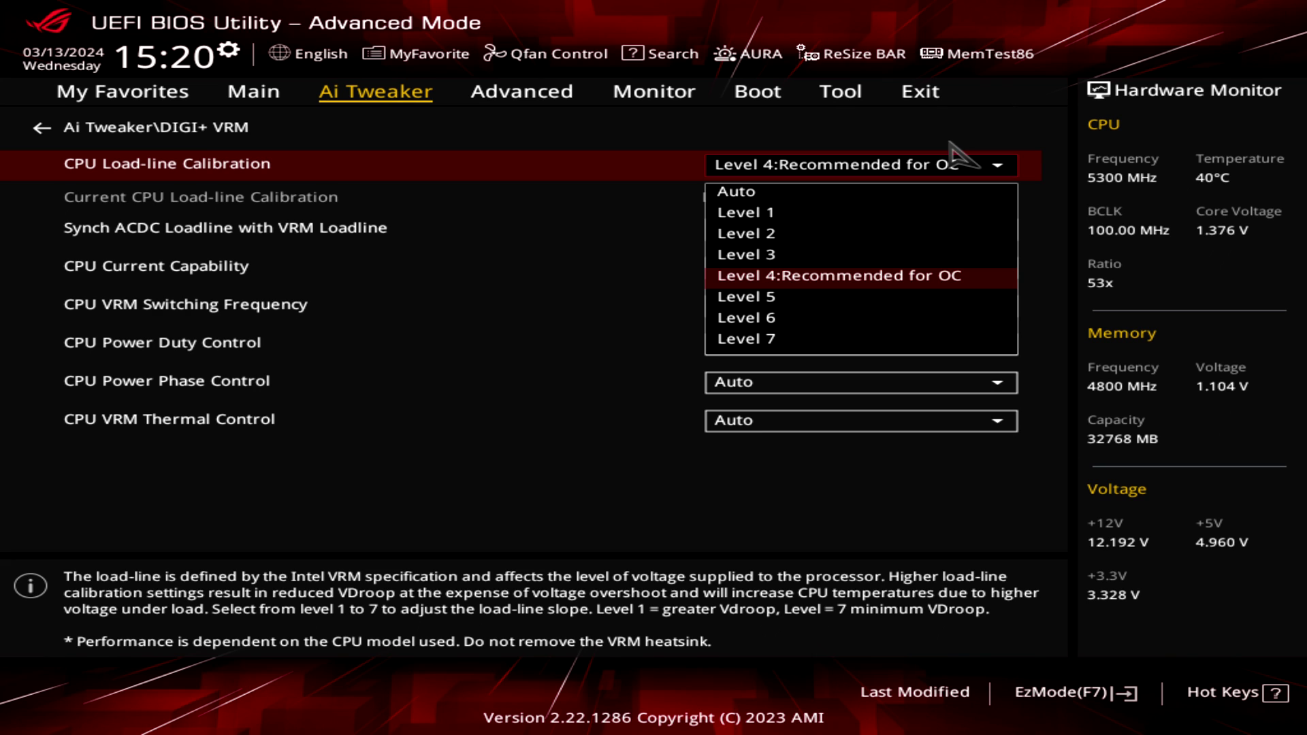
key(Return)
key(Return)
key(Return)
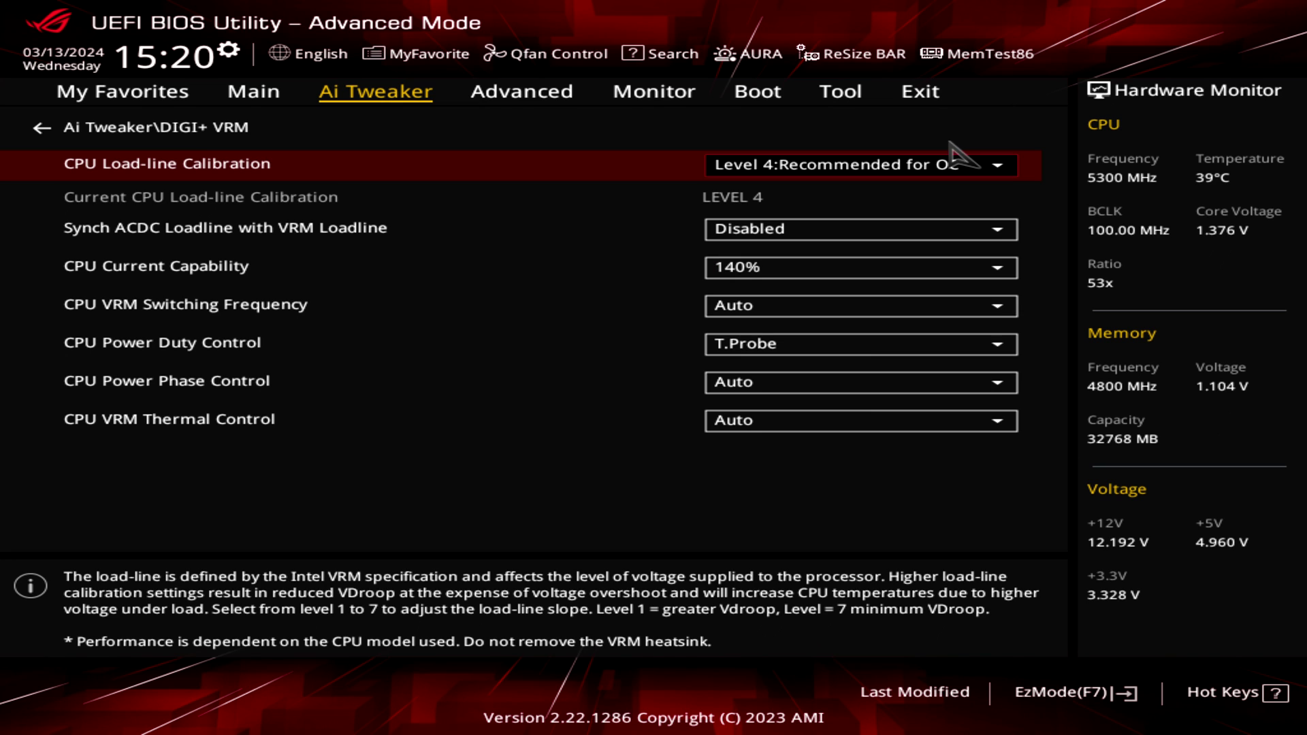
Step: Keep CPU Current Capability at 140% and return to the Ai Tweaker list
key(Down)
key(Down)
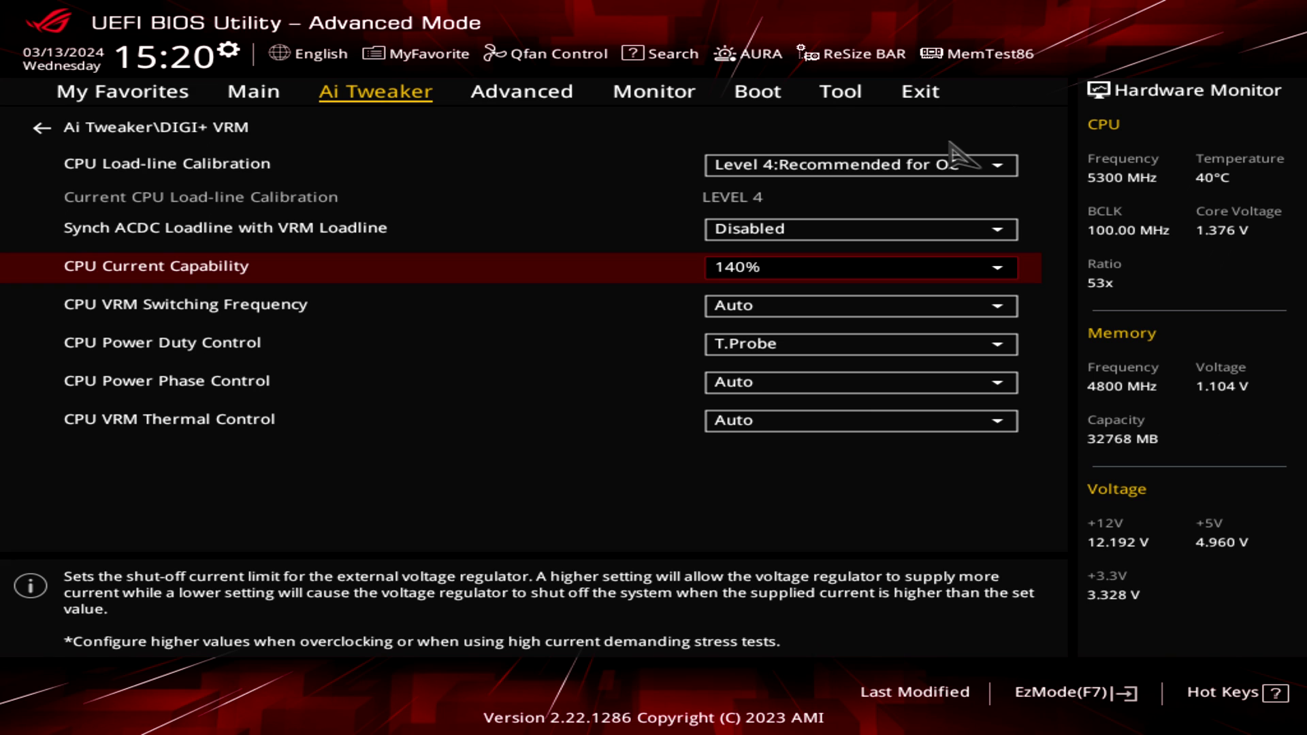
key(Return)
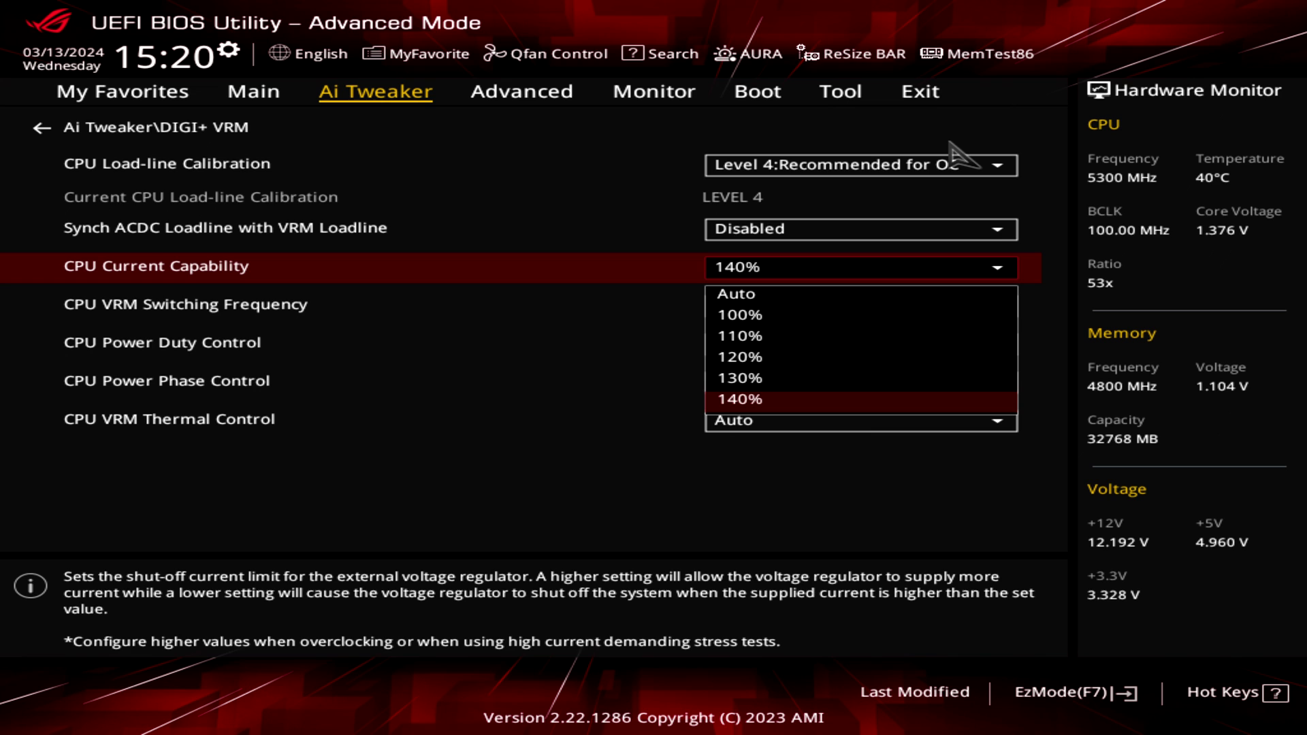
key(Return)
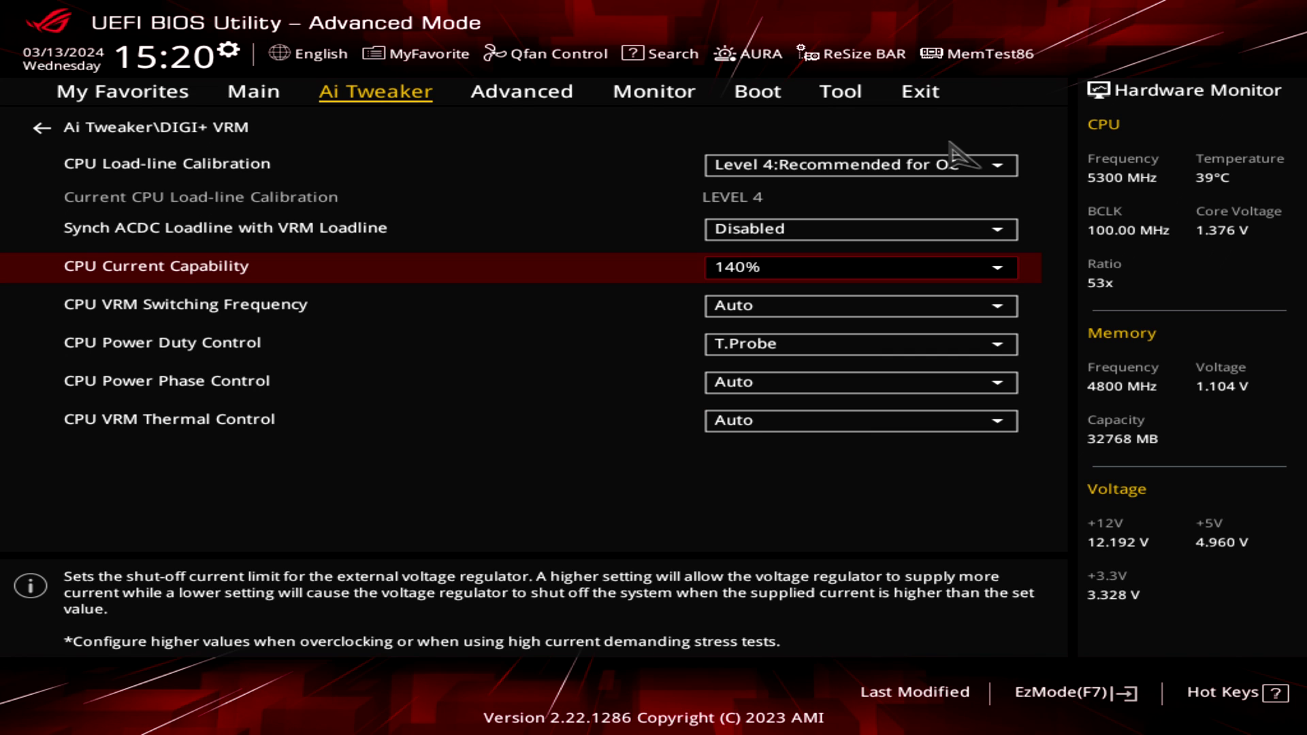
key(Escape)
key(Down)
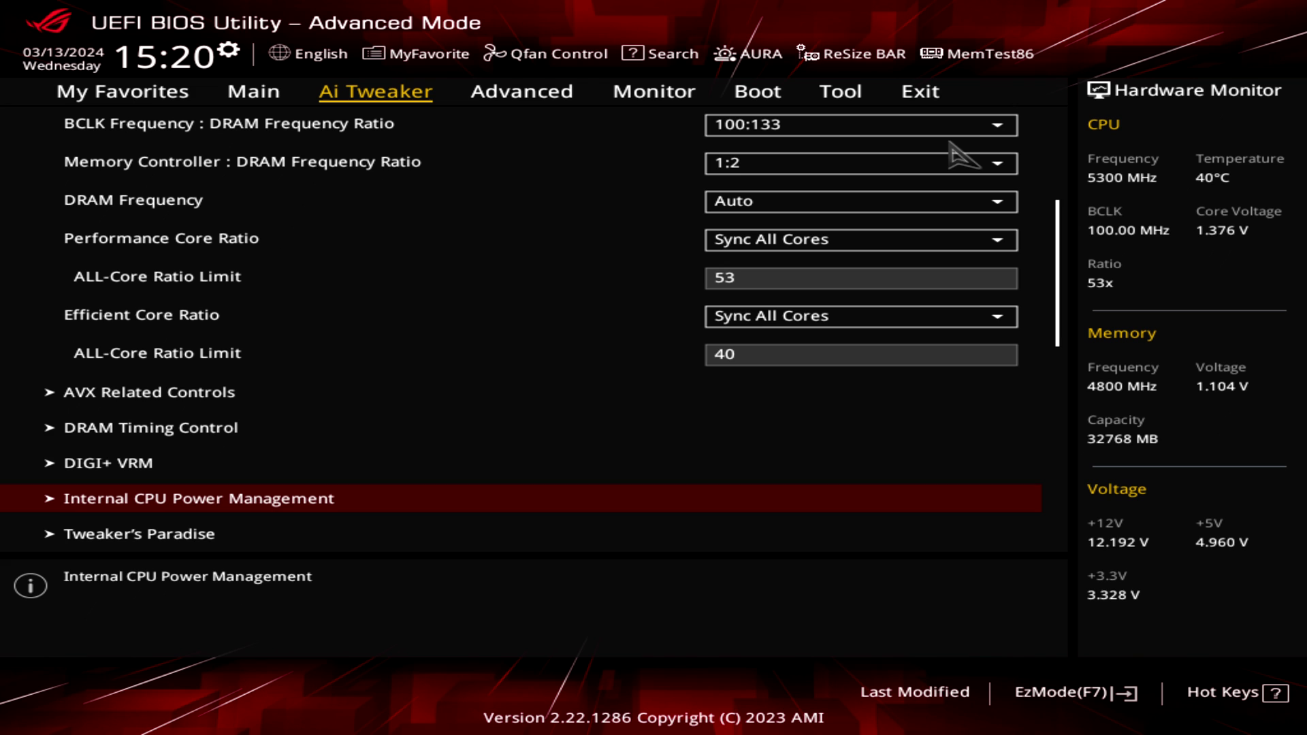
Step: Verify Internal CPU Power Management limits: 511.75 A core/cache current, 4095 W long and short package power
key(Up)
key(Up)
key(Up)
key(Up)
key(Up)
key(Up)
key(Up)
key(Up)
key(Up)
key(Up)
key(Up)
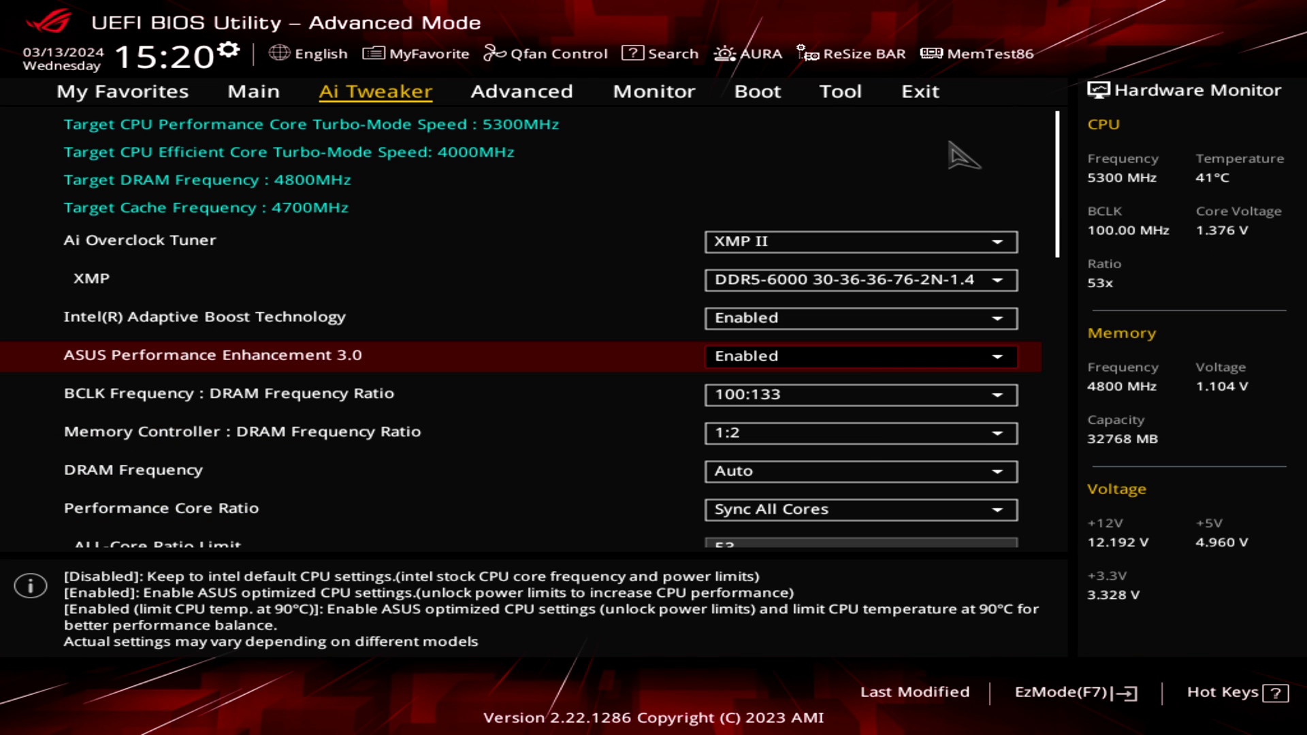
key(Down)
key(Down)
key(Down)
key(Down)
key(Down)
key(Down)
key(Down)
key(Down)
key(Down)
key(Down)
key(Down)
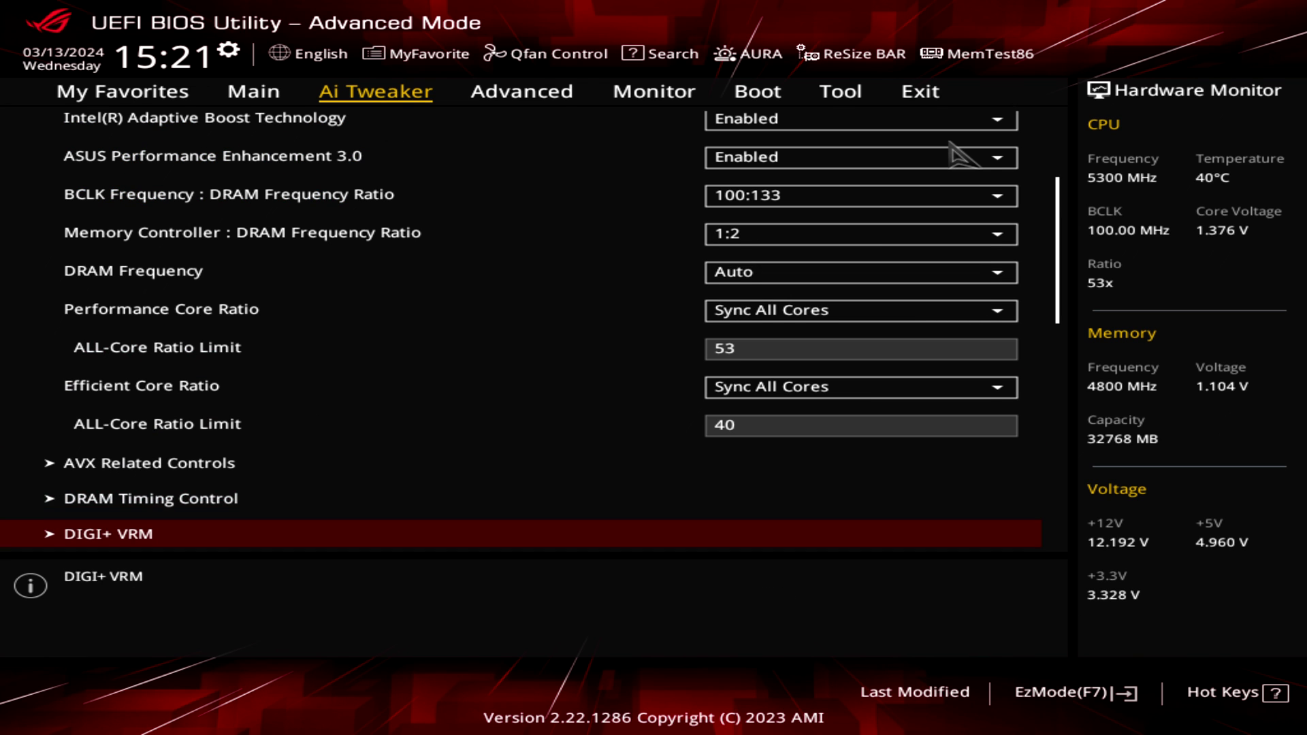
key(Return)
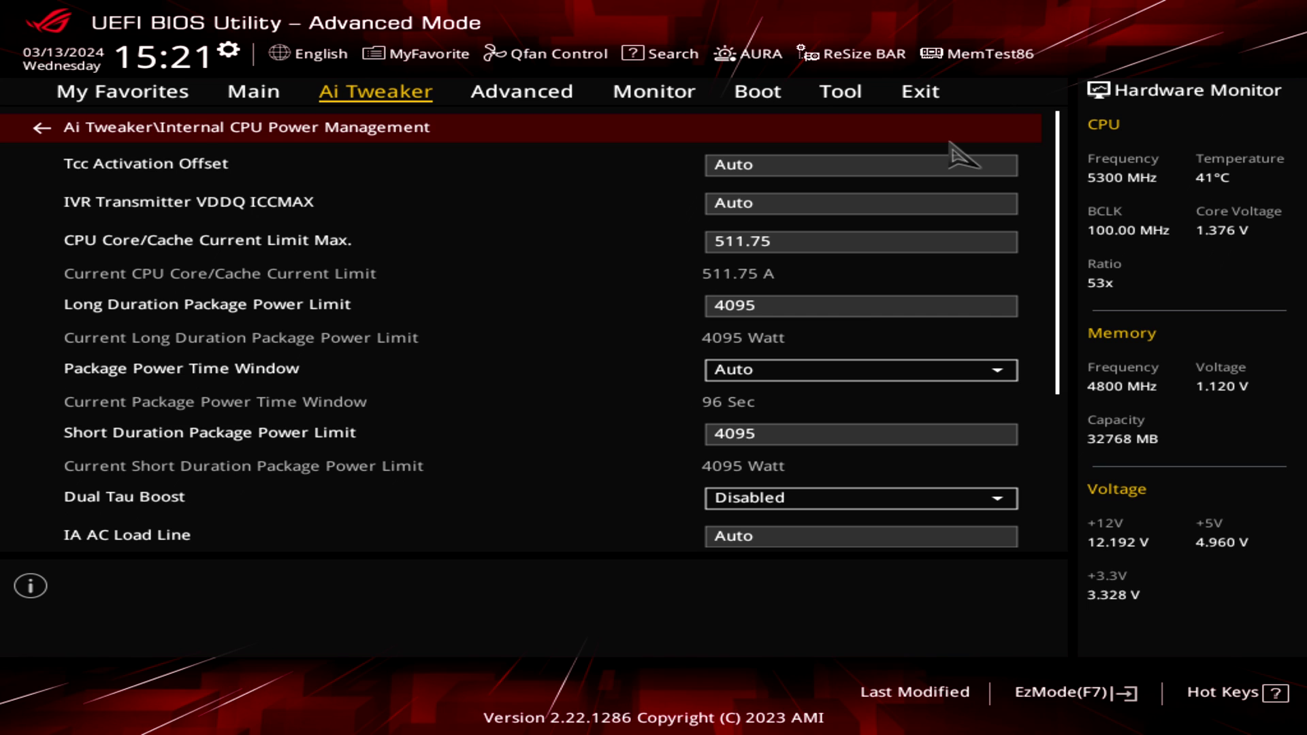
key(Down)
key(Down)
key(Down)
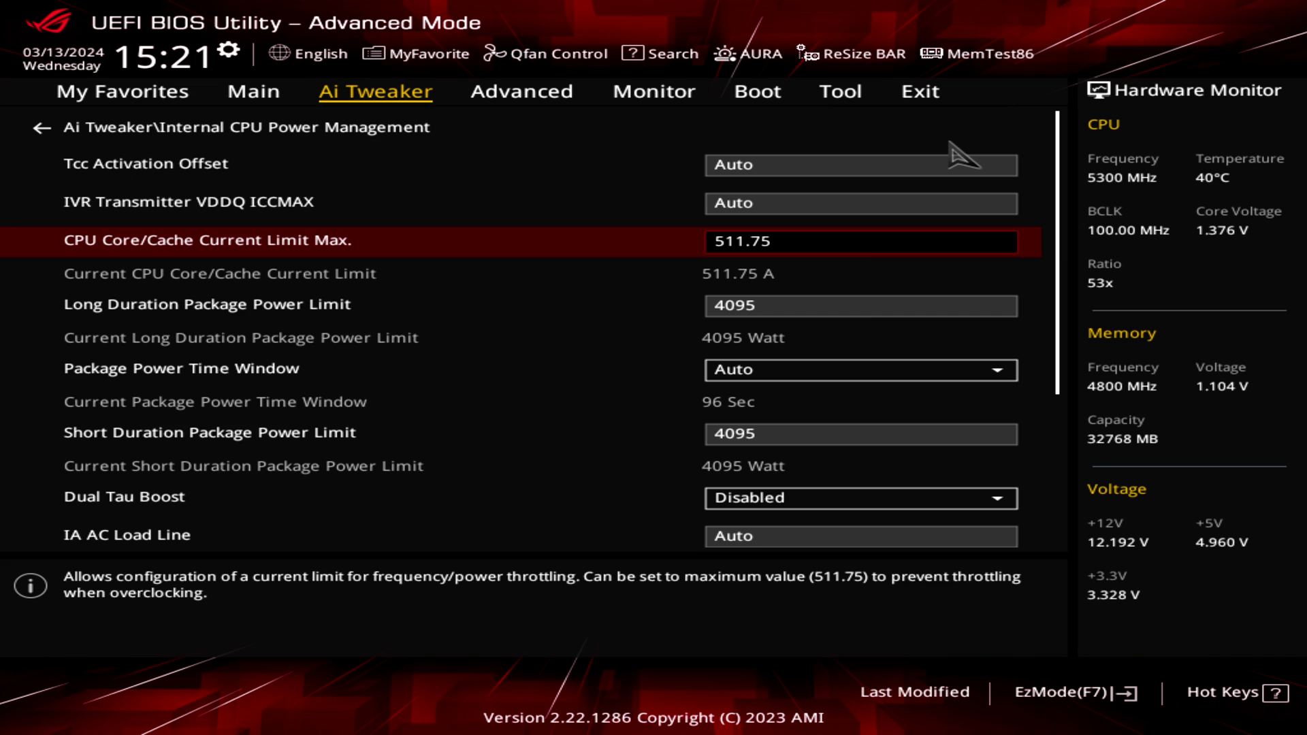
key(Down)
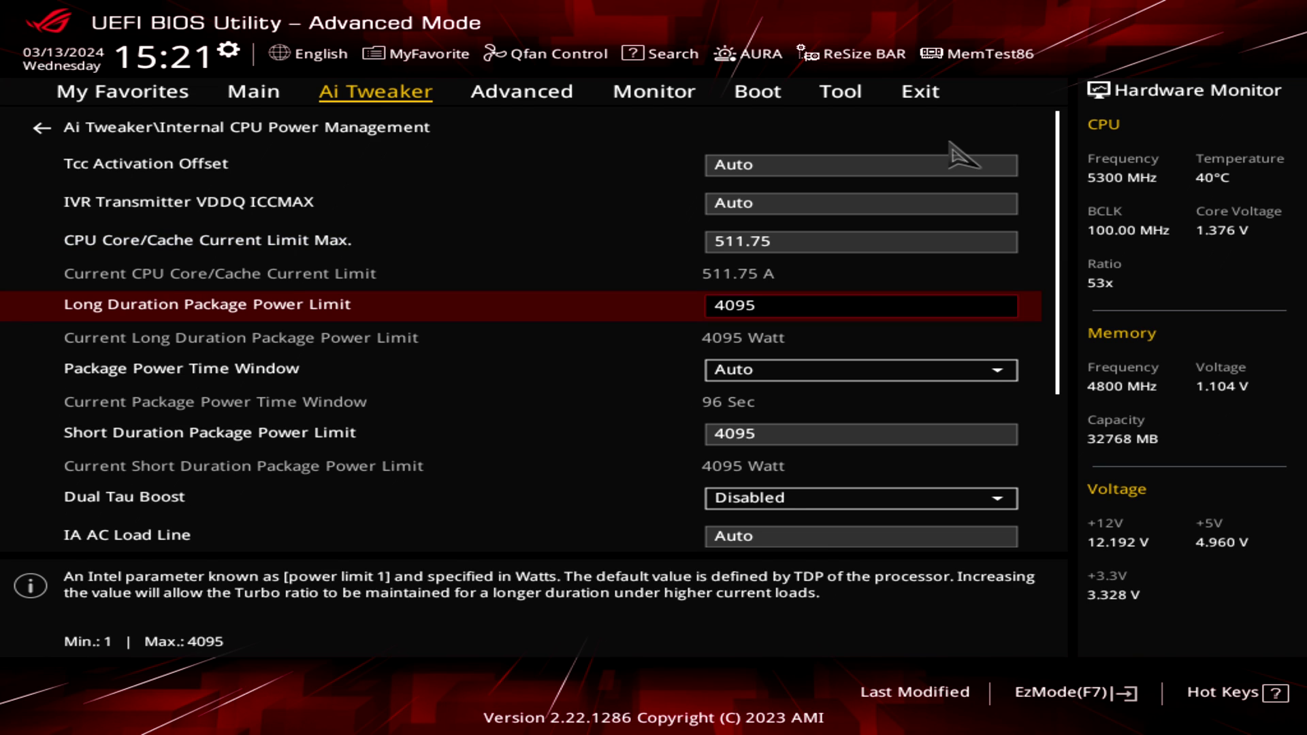
key(Down)
key(Down)
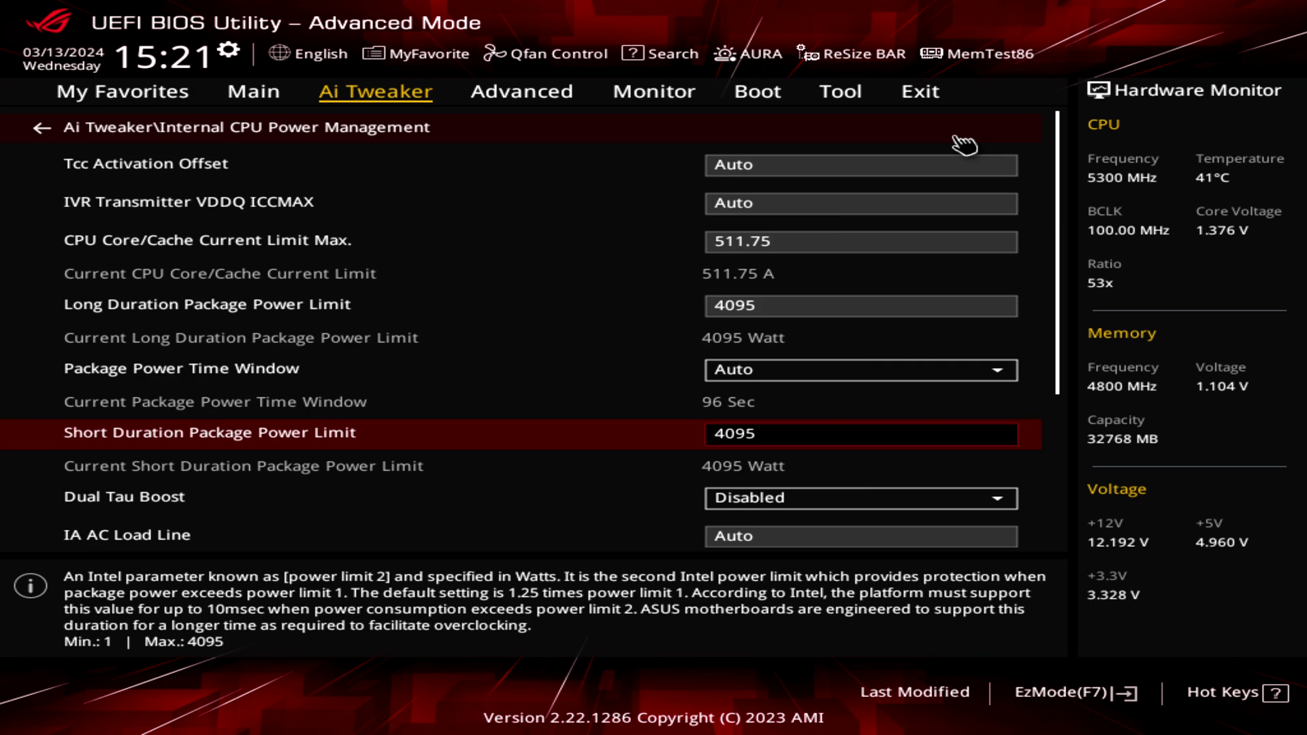
click(965, 145)
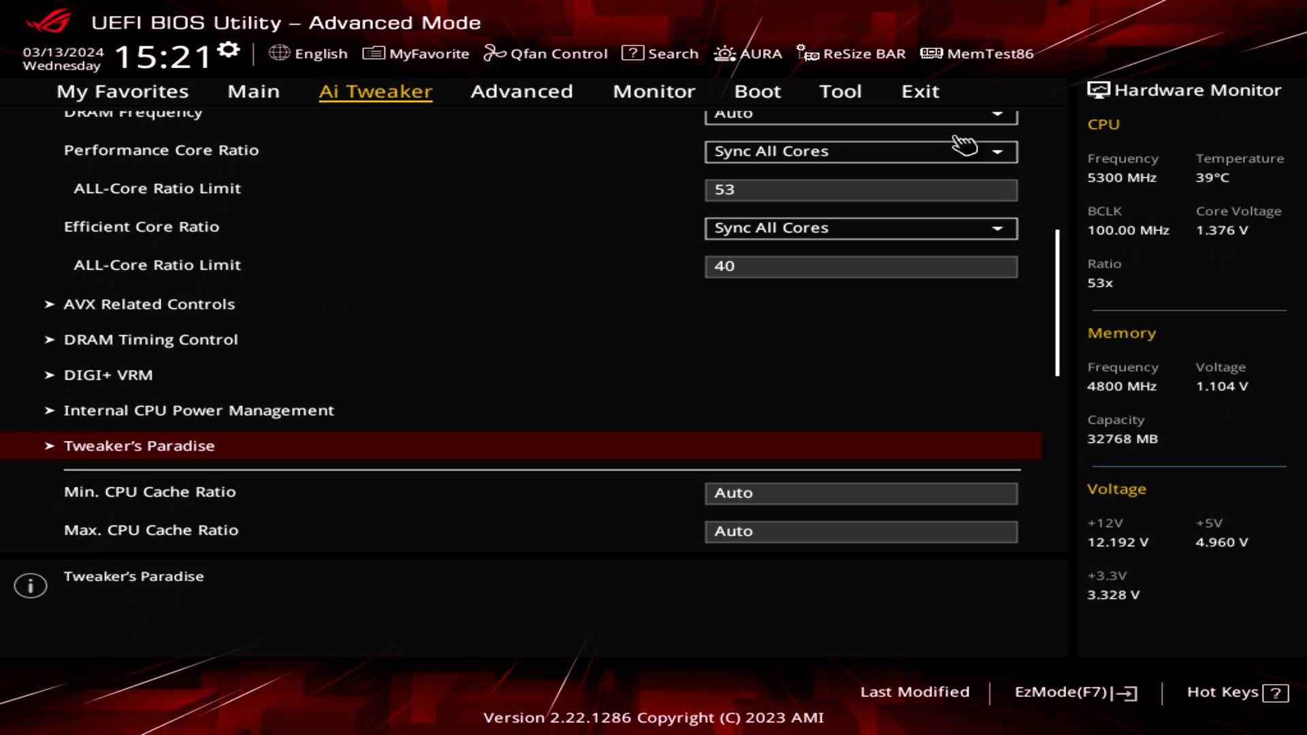
Step: Confirm Switch Microcode is 0x104 in Tweaker's Paradise, then return to Actual VRM Core Voltage
key(Return)
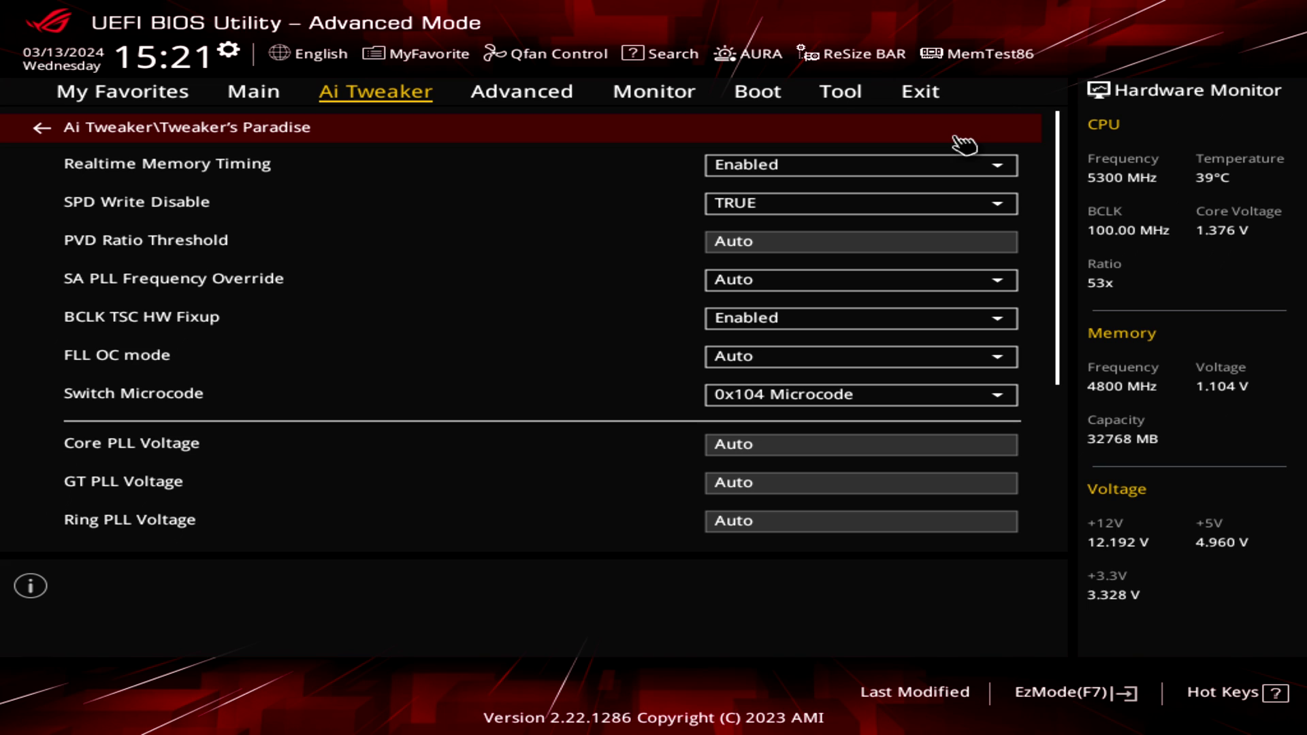
key(Down)
key(Down)
key(Down)
key(Down)
key(Down)
key(Down)
key(Down)
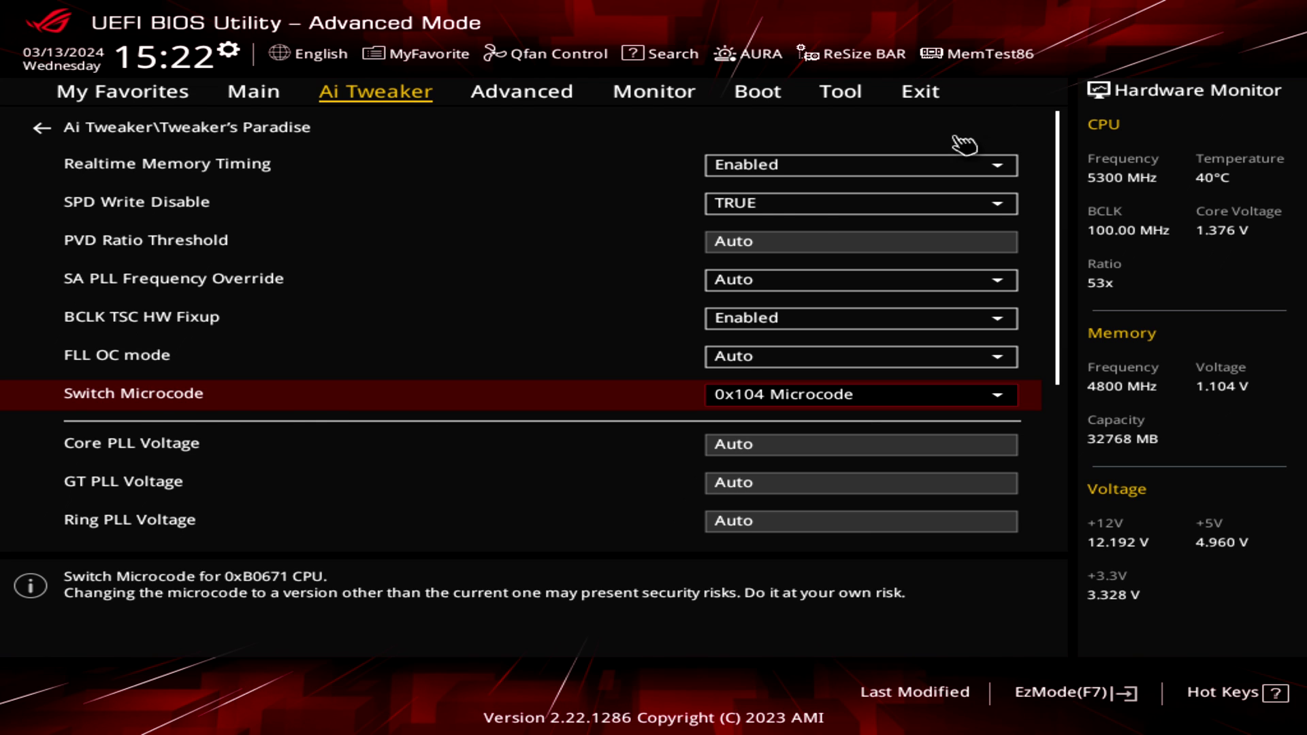
key(Escape)
key(Down)
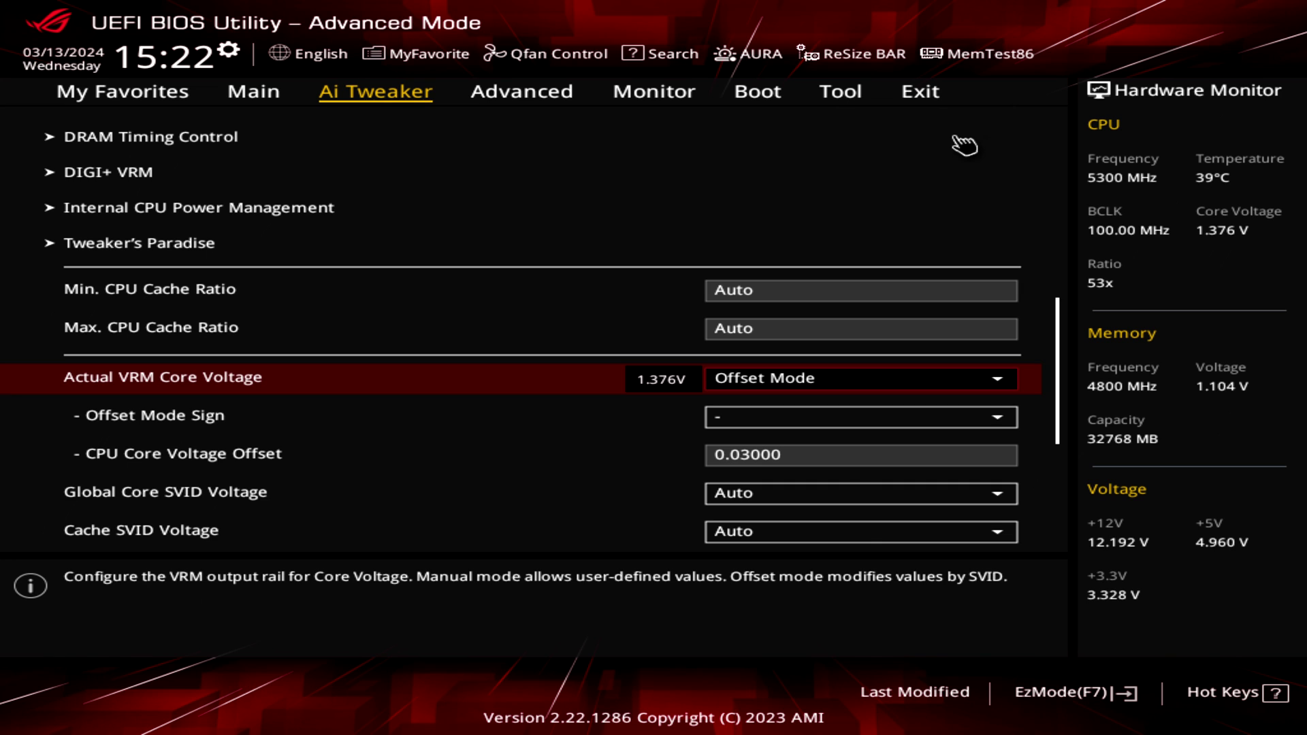
key(Return)
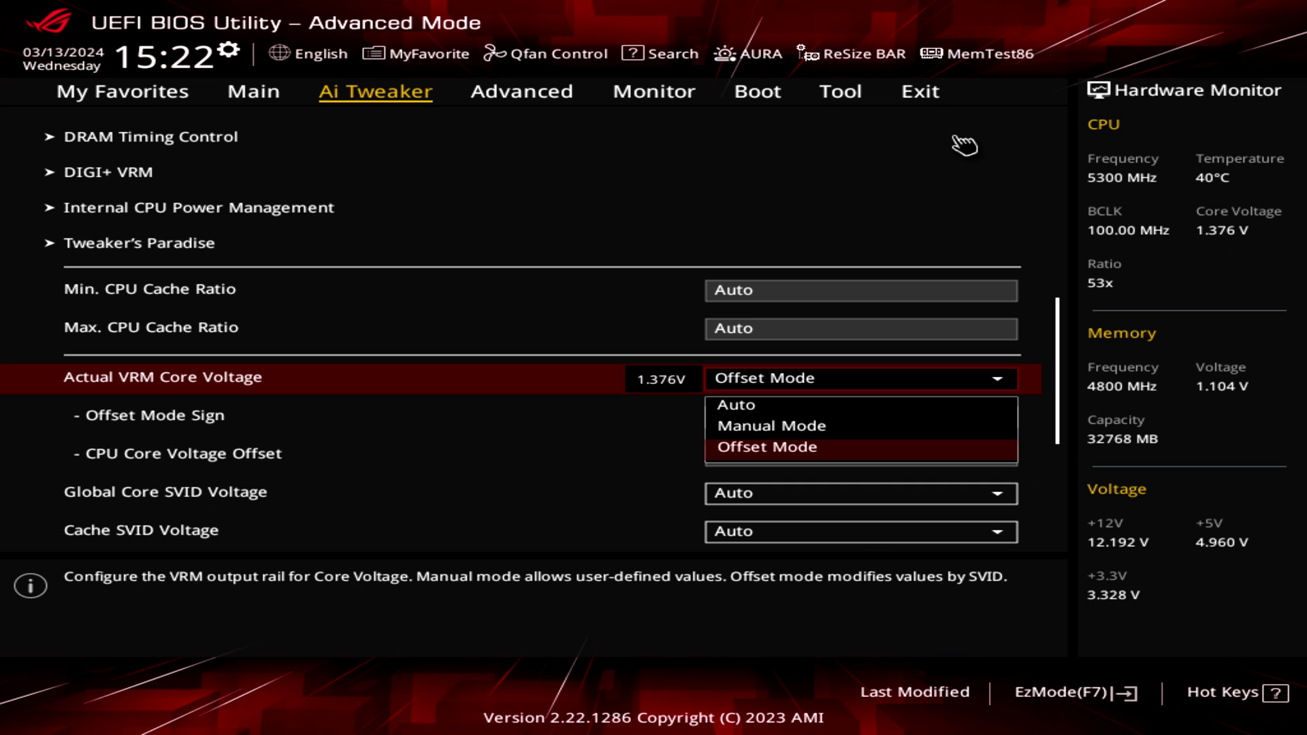
key(Up)
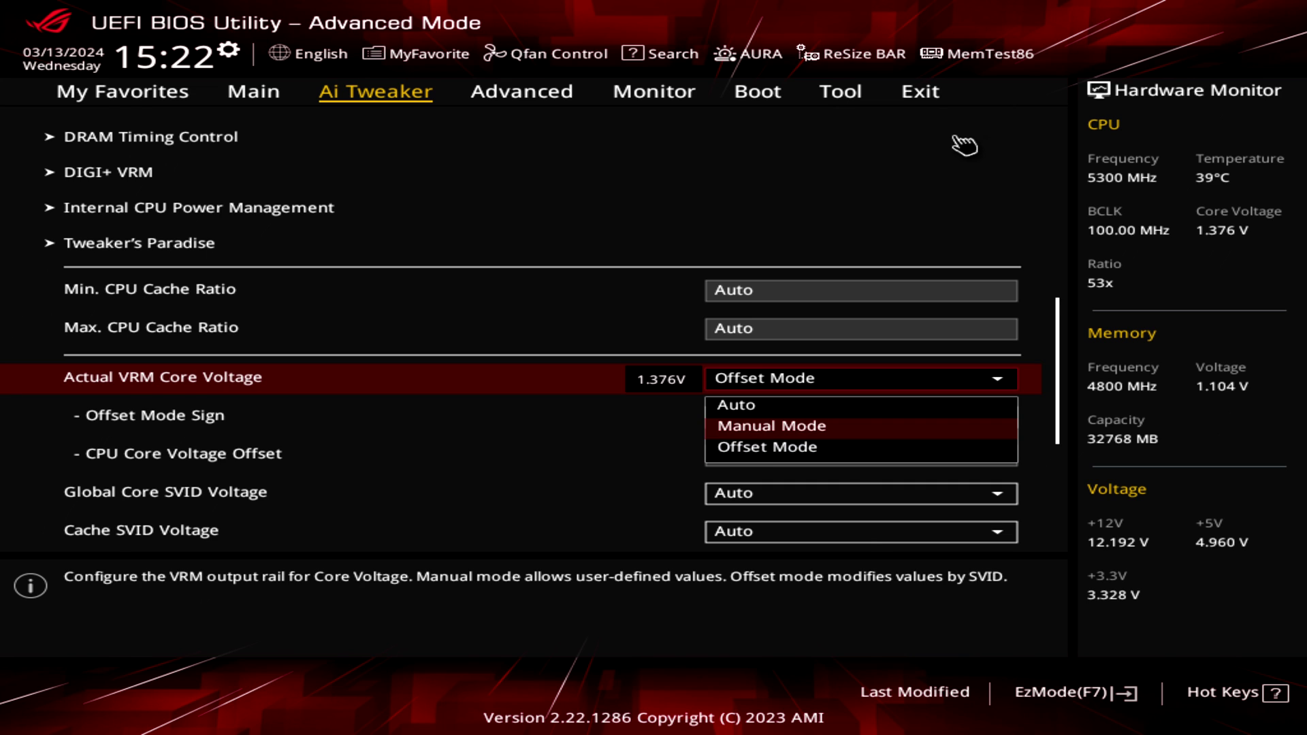
key(Return)
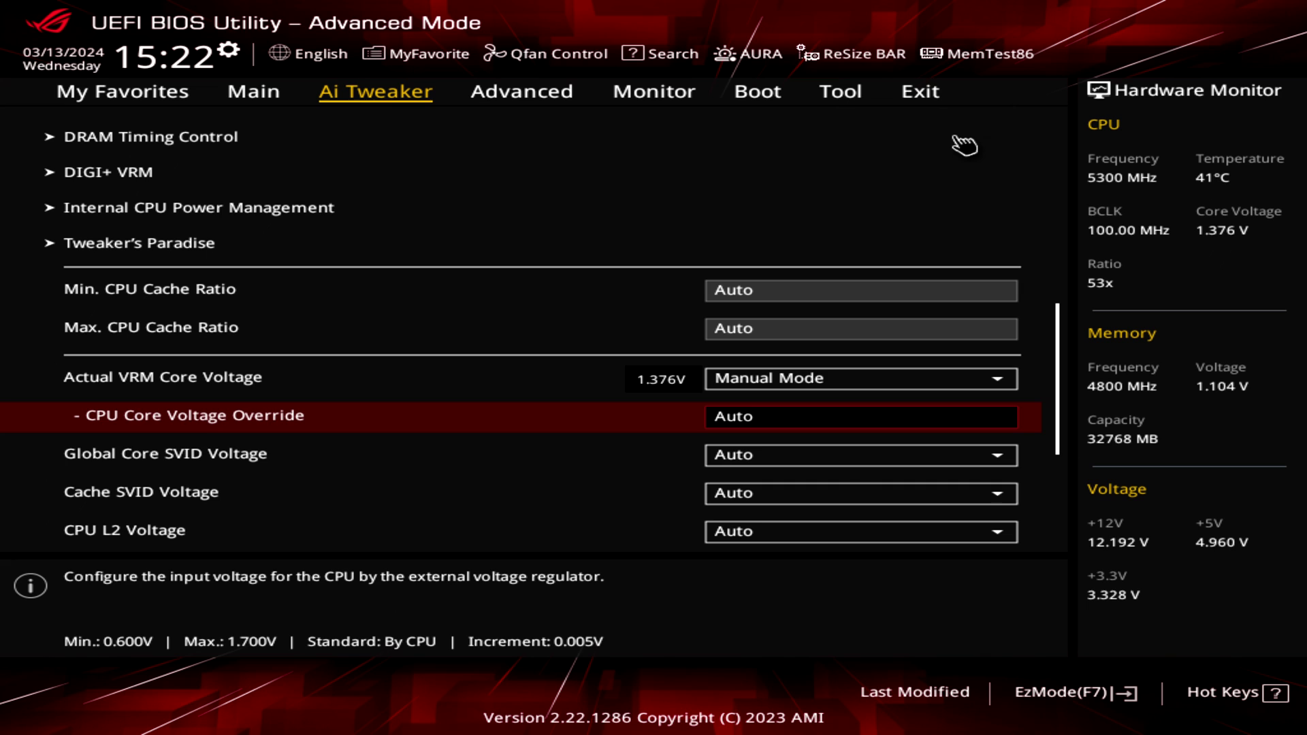
text(1,2)
key(BackSpace)
key(BackSpace)
text(.2)
key(Return)
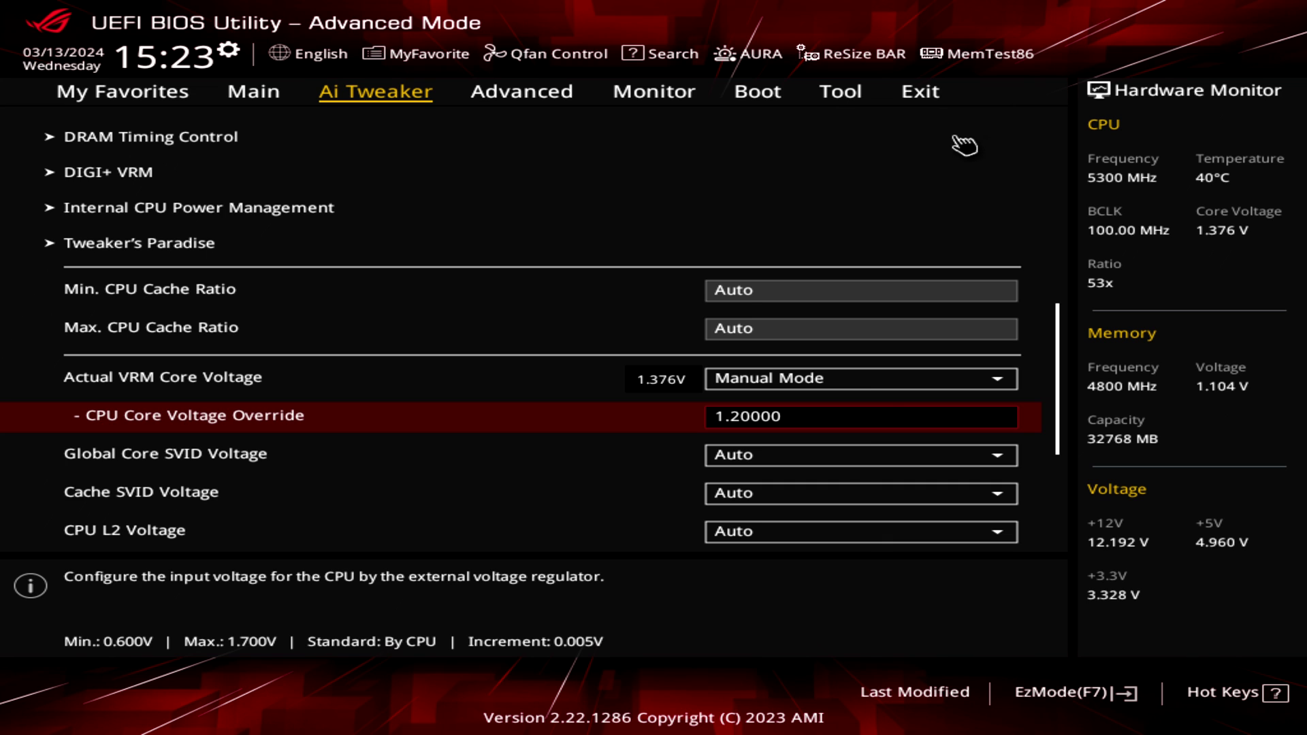
key(Up)
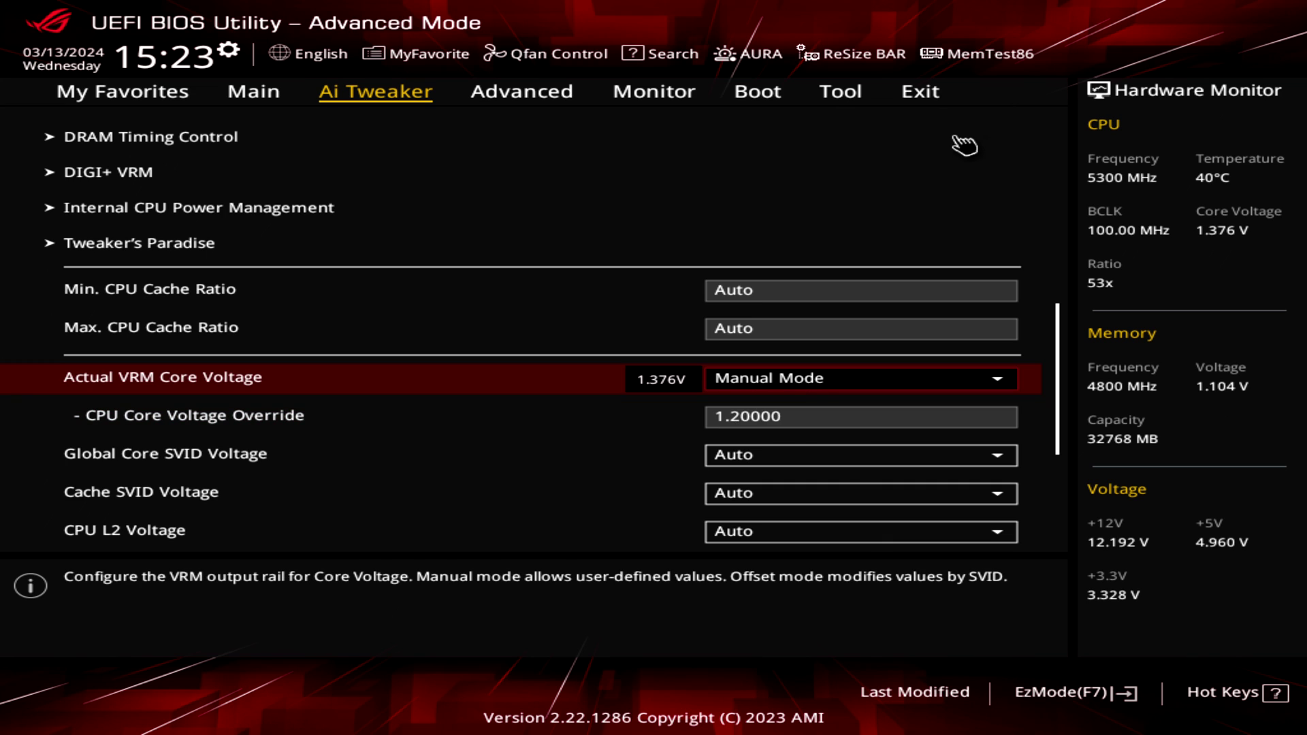
key(Return)
key(Down)
key(Return)
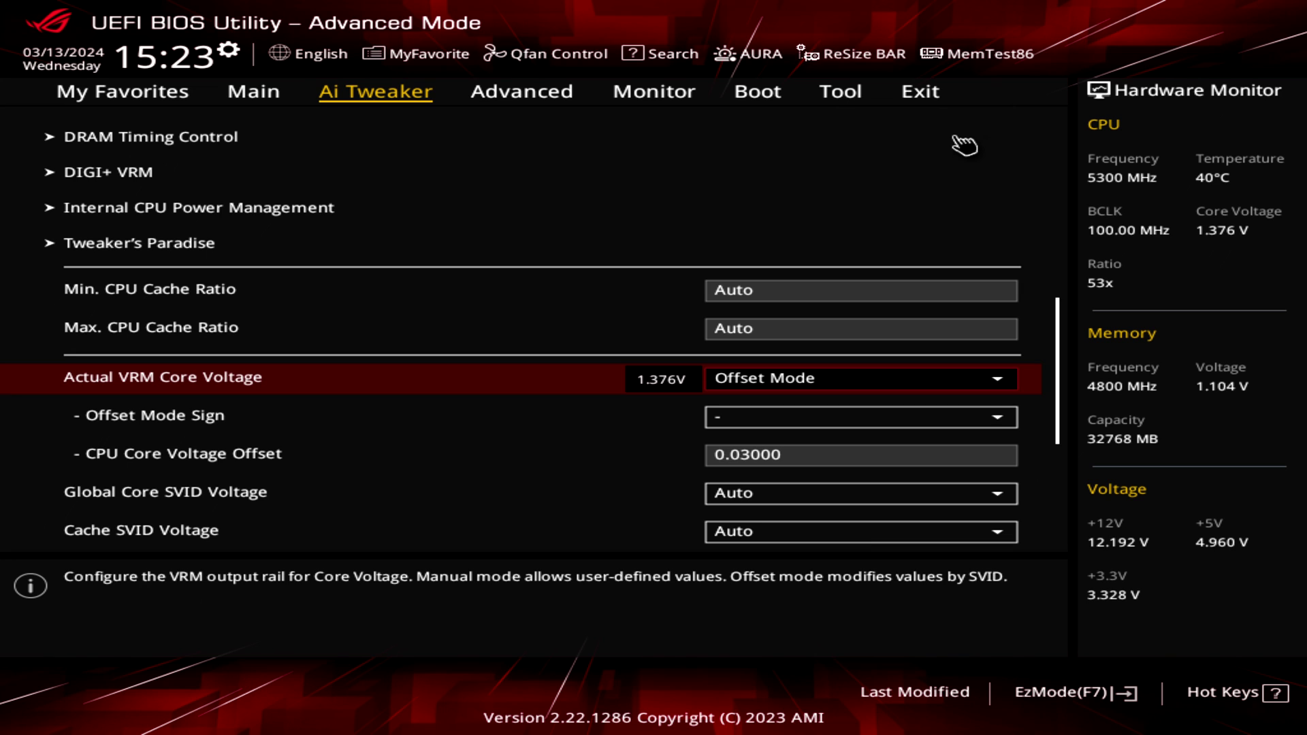
Step: Set the CPU Core Voltage Offset to 0.05
key(Down)
key(Down)
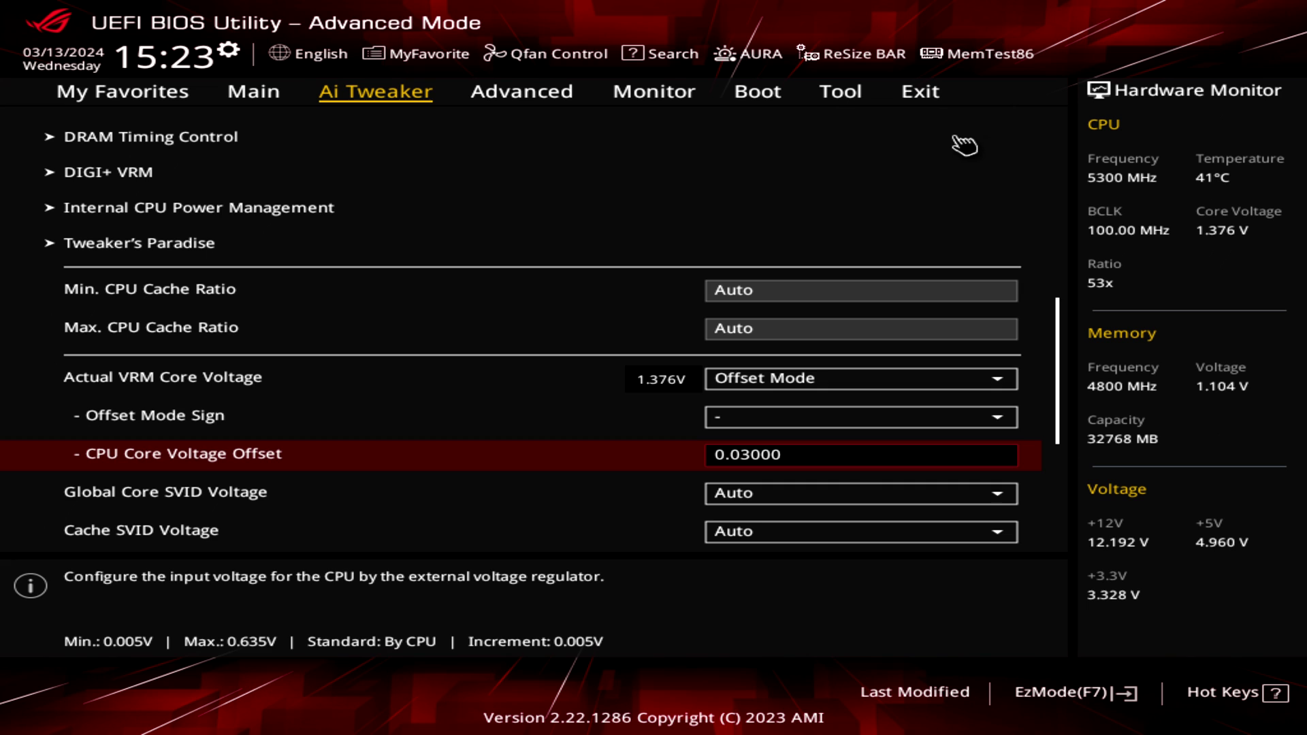
text(0.05)
key(Up)
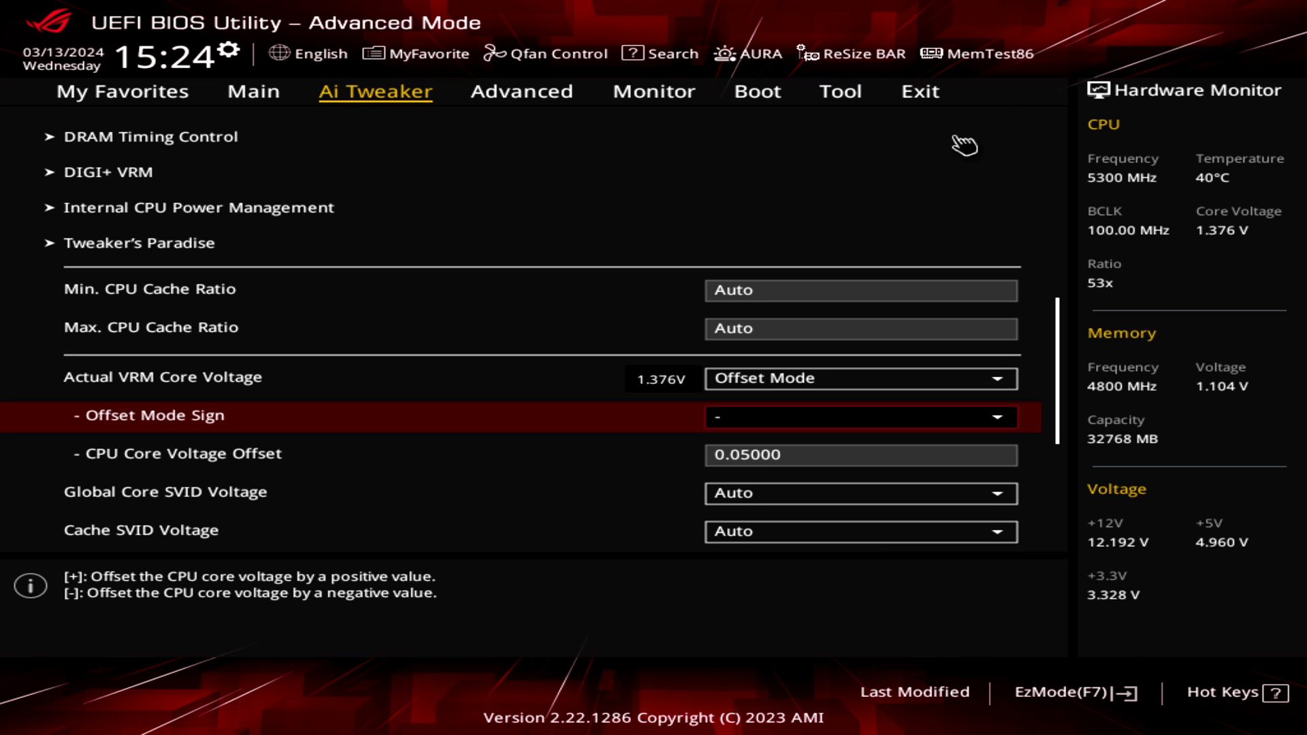
Step: Change the CPU Core Voltage Offset back to 0.03
key(Down)
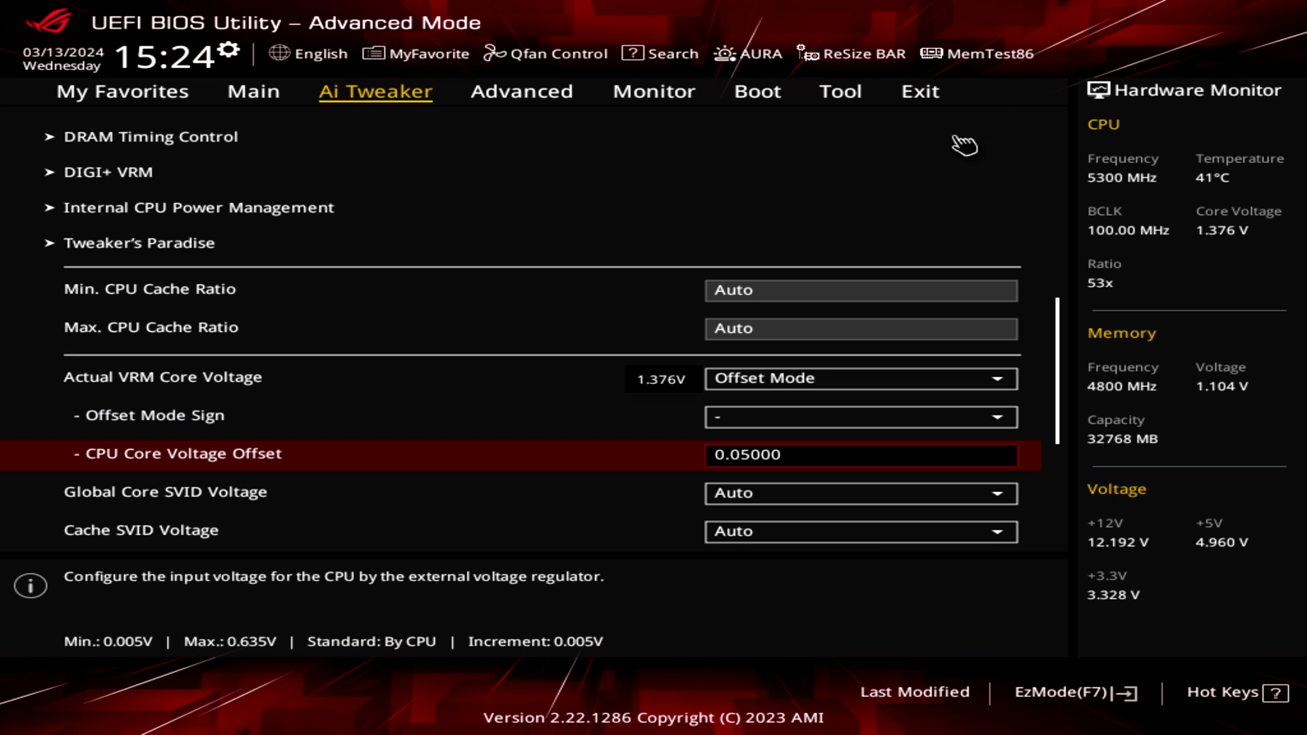
key(Up)
key(Up)
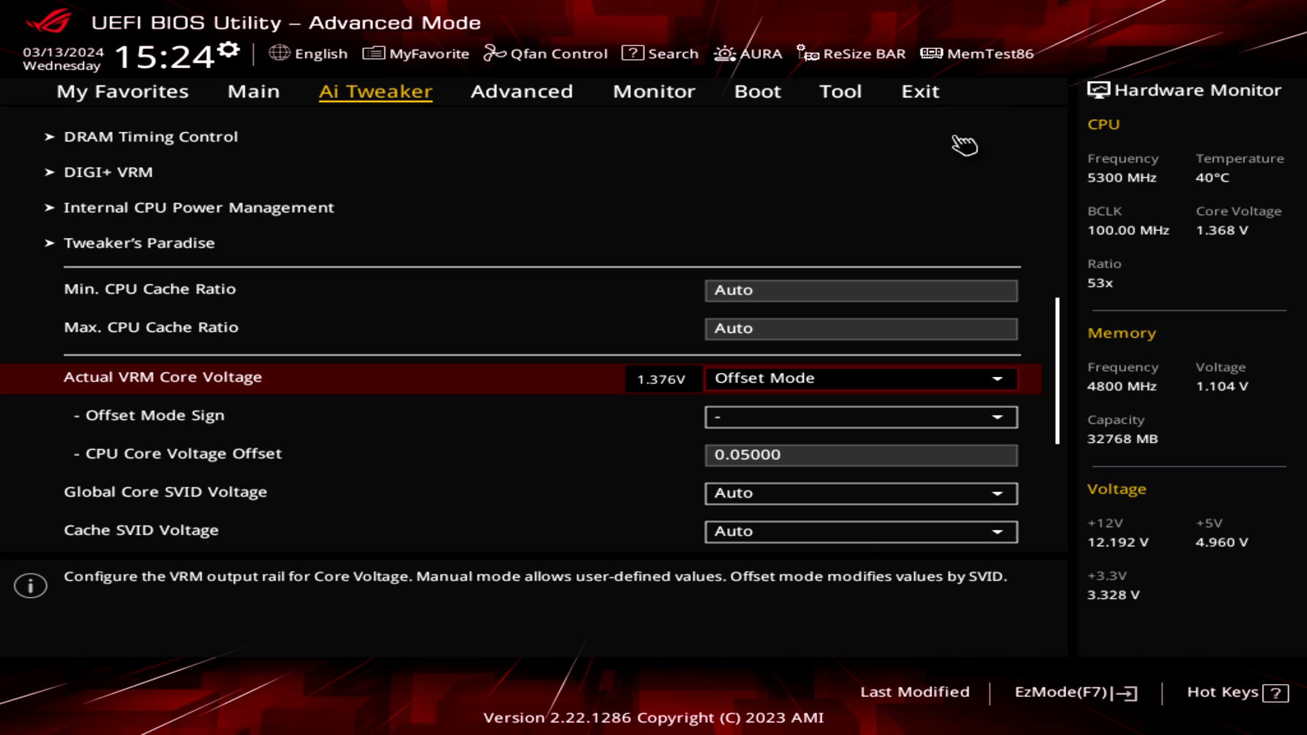
scroll(965, 145, down, 3)
key(Down)
key(Down)
text(0)
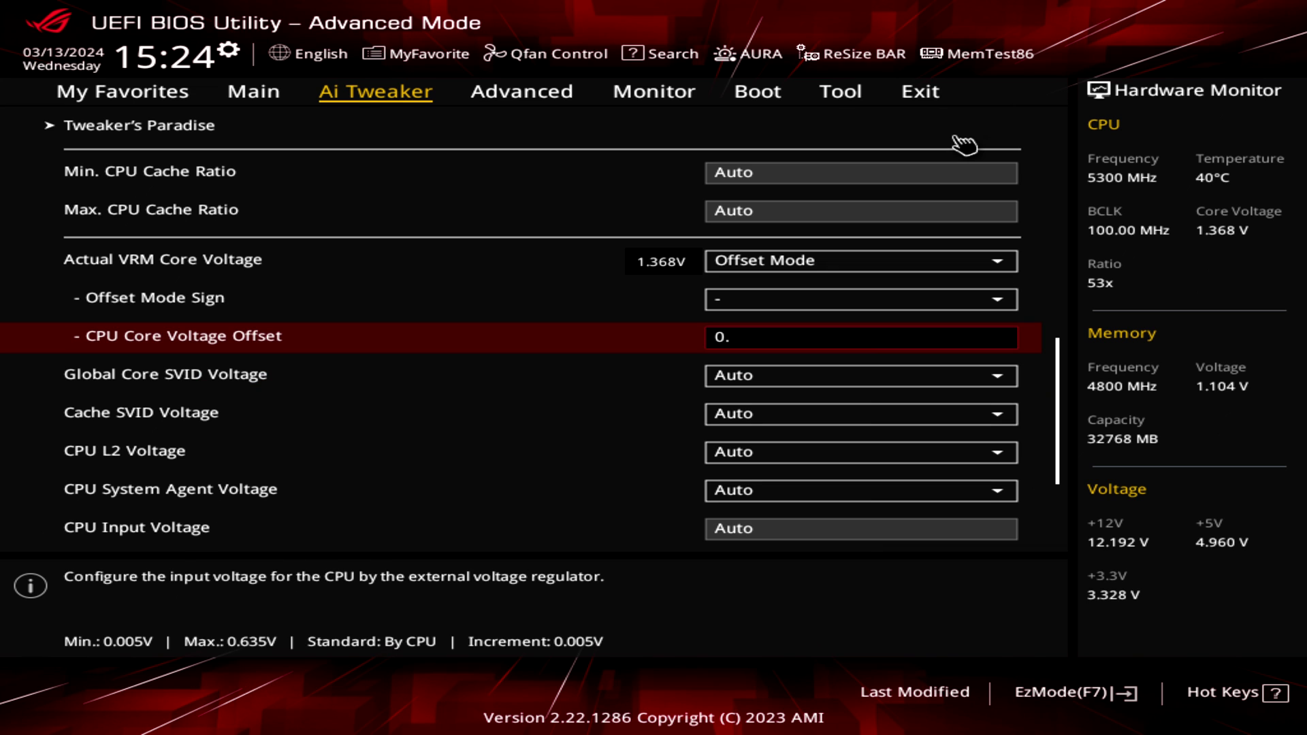
text(.03)
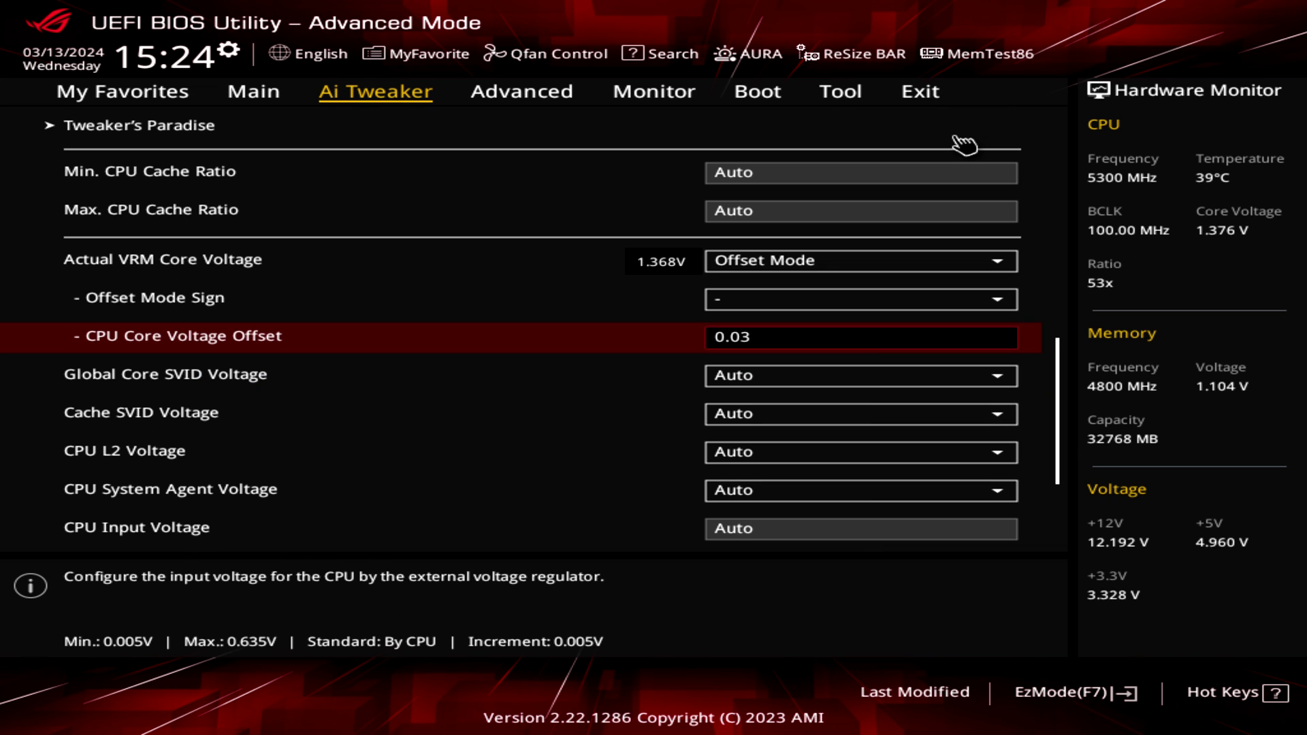